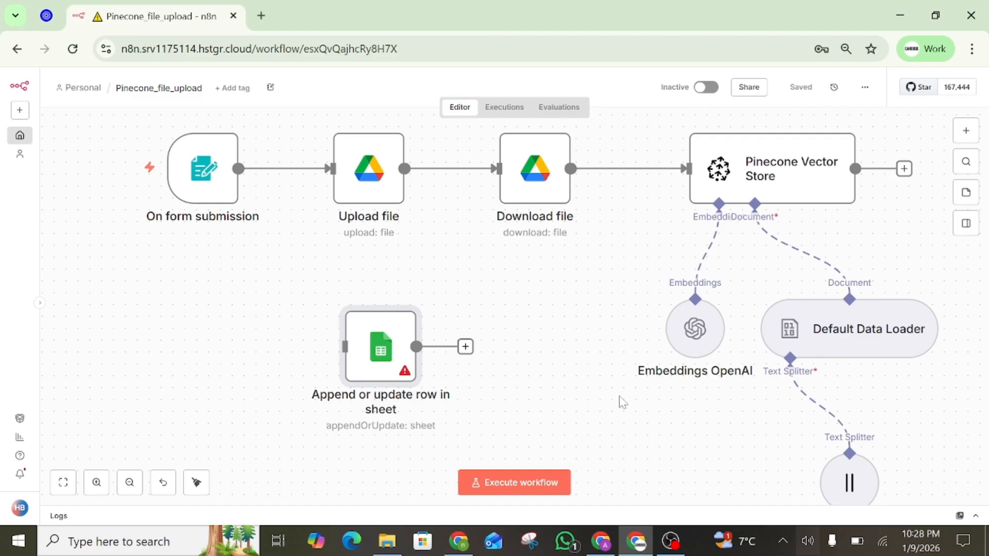
# Open the Append or update row Sheets node and create a new Google Sheets credential
pyautogui.doubleClick(394, 343)
pyautogui.click(431, 169)
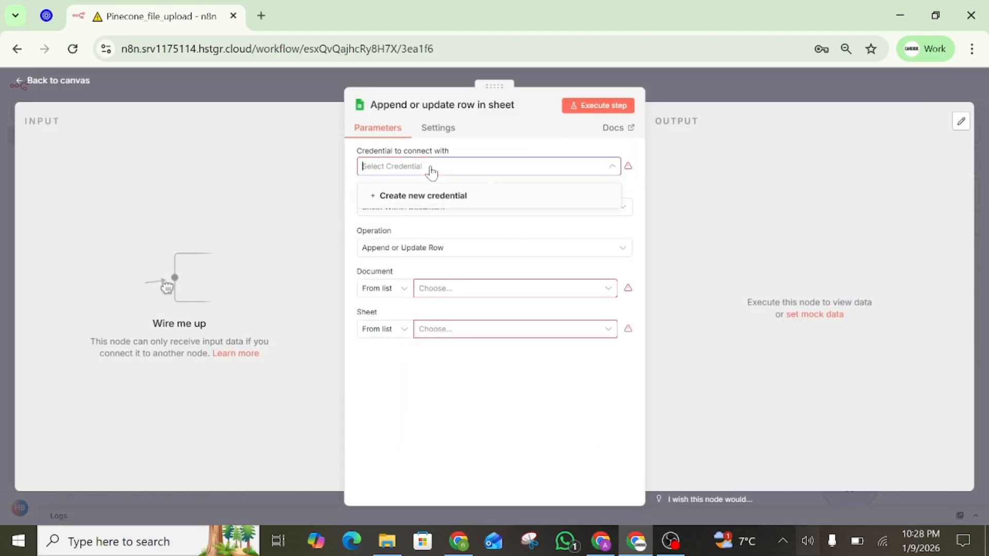
pyautogui.click(431, 197)
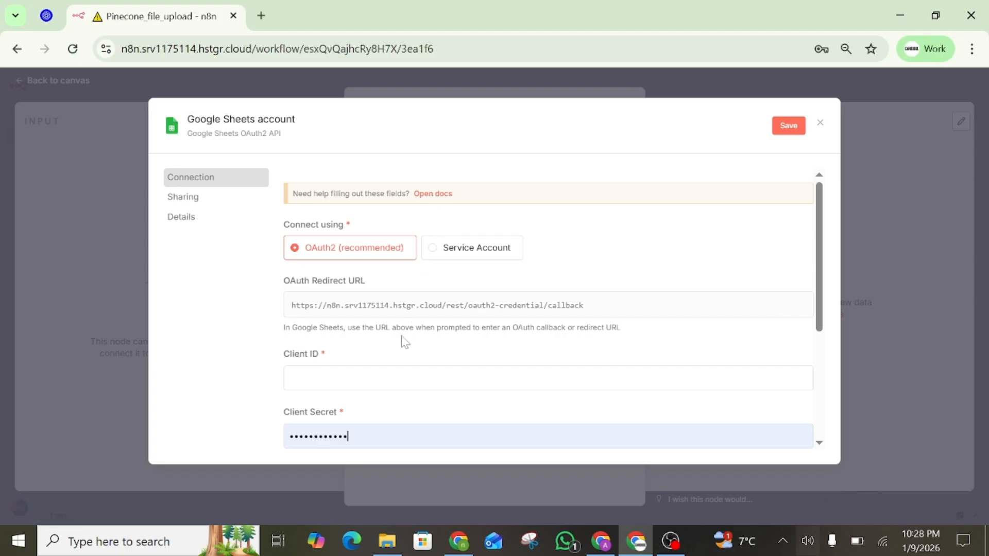
pyautogui.scroll(-1, 309, 350)
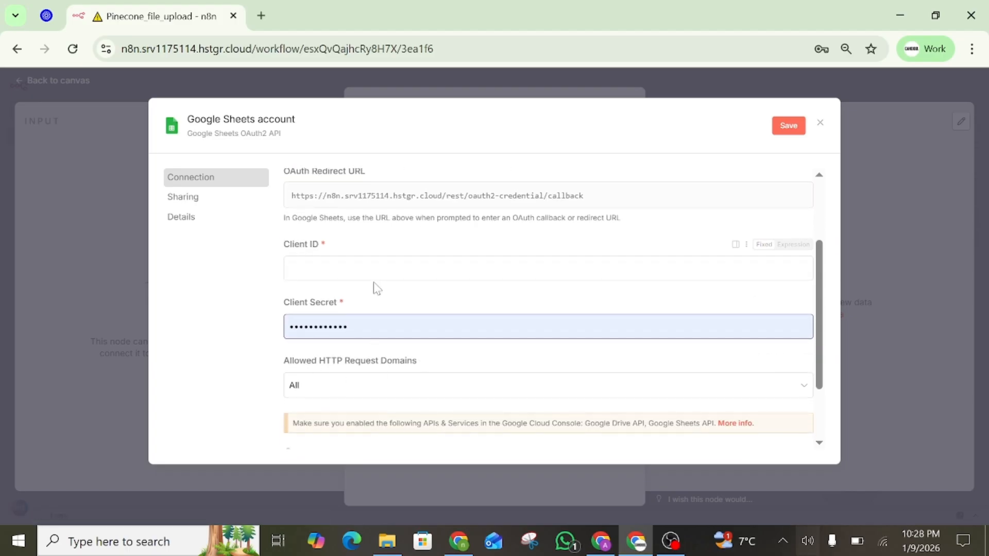
# In a new Chrome tab, search 'google cloud' and go to the Google Cloud Console
pyautogui.click(601, 541)
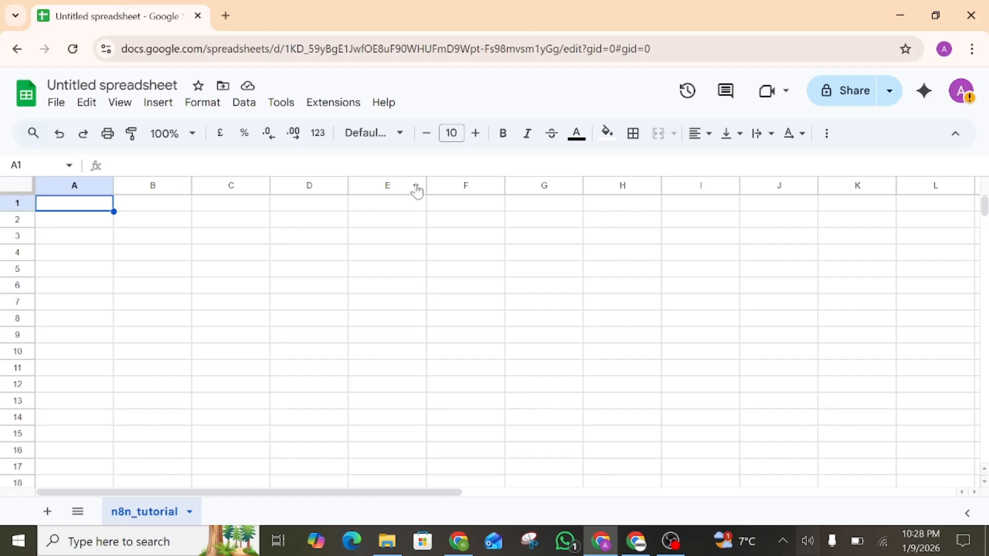
pyautogui.click(226, 16)
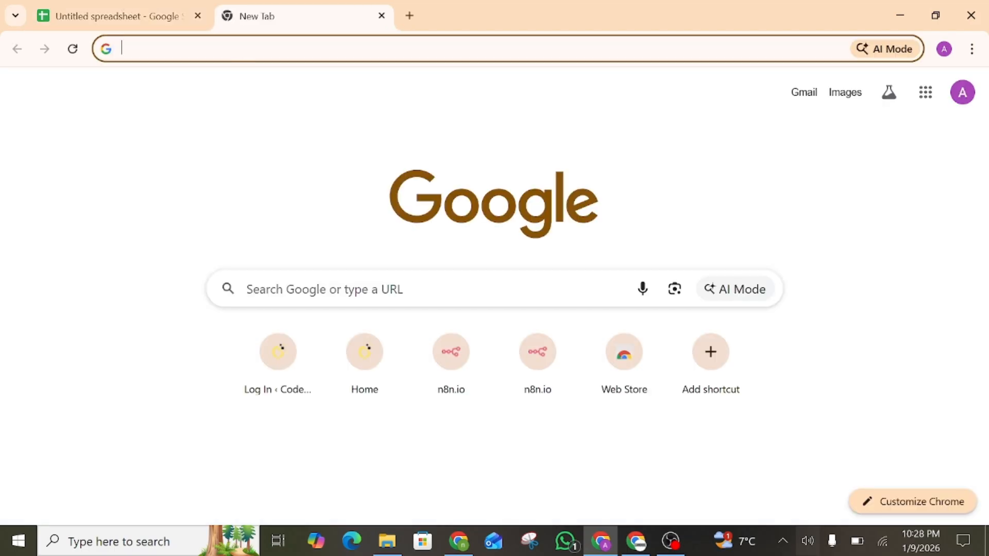
pyautogui.write('google cl')
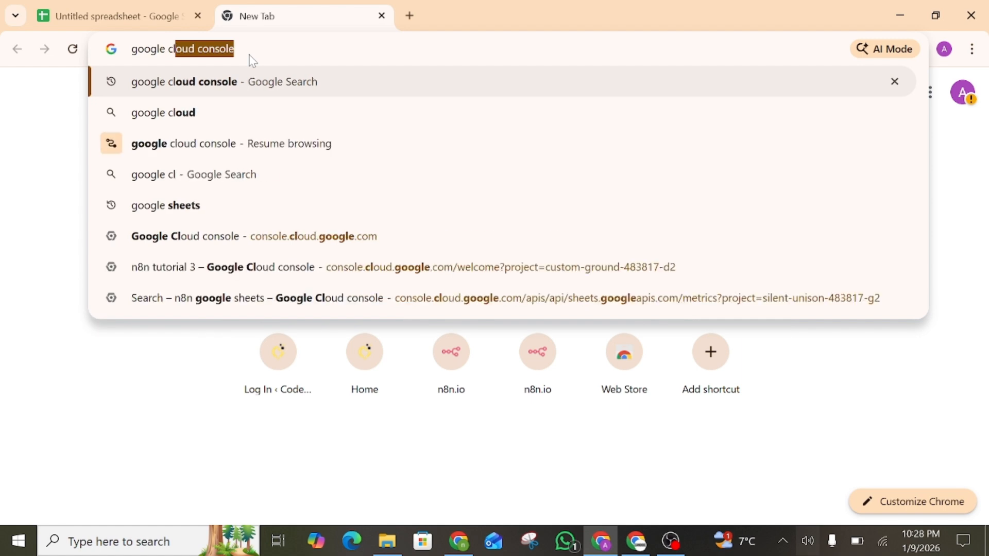
pyautogui.write('oud')
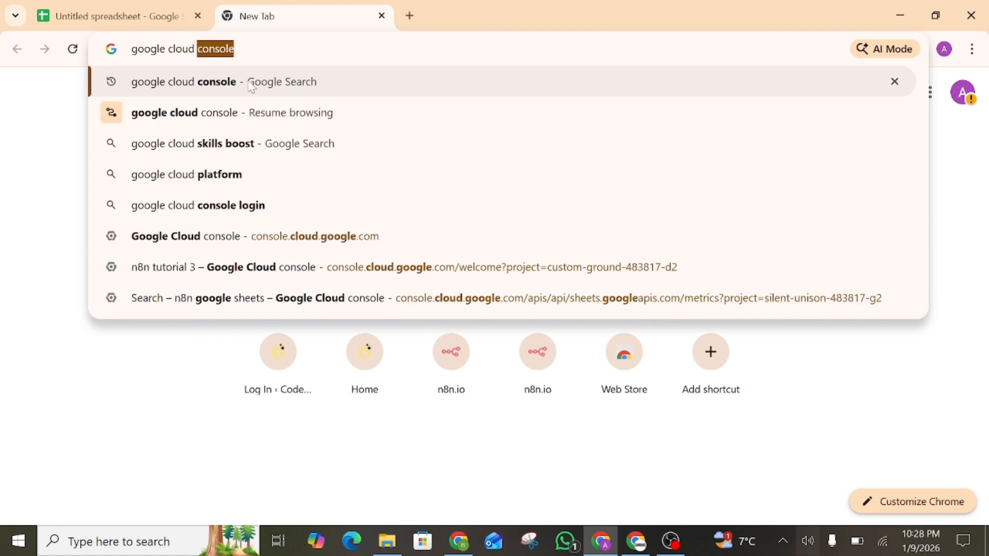
pyautogui.click(250, 83)
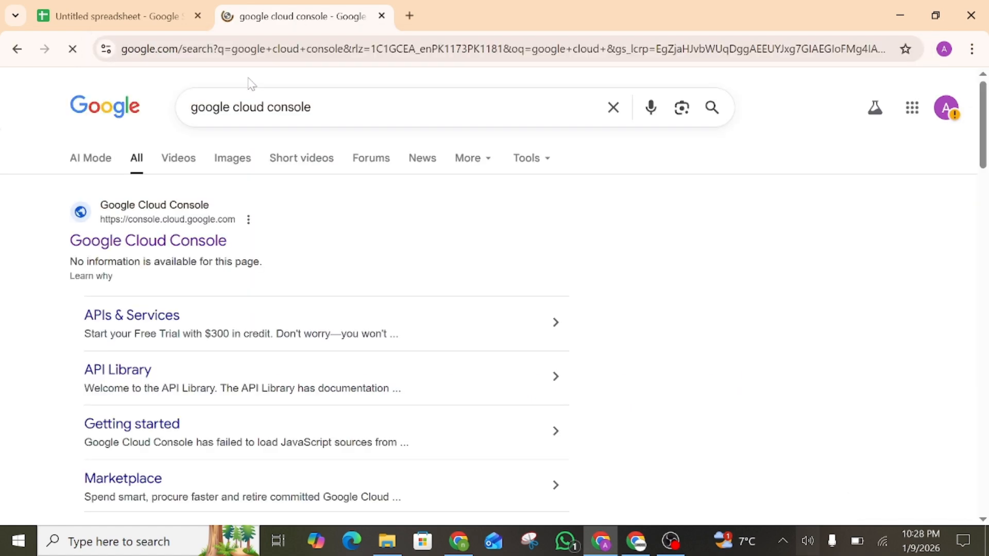
pyautogui.click(184, 238)
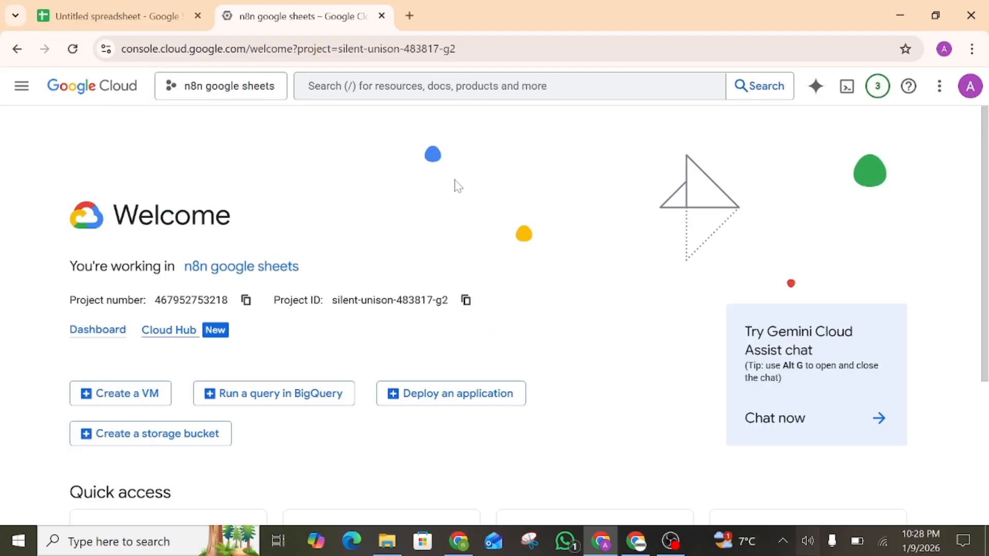
# Create the project 'n8n google sheets 2' and switch to it
pyautogui.click(261, 133)
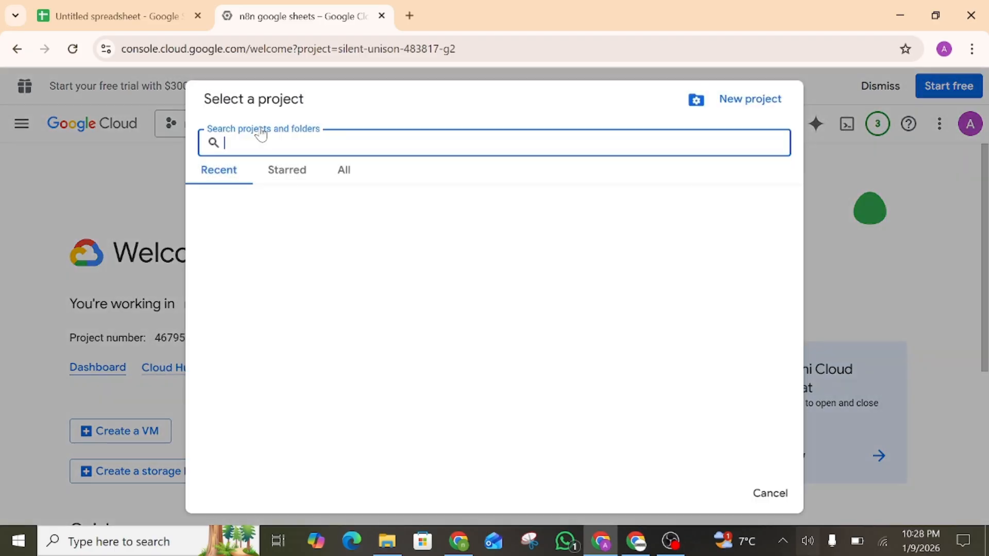
pyautogui.click(731, 99)
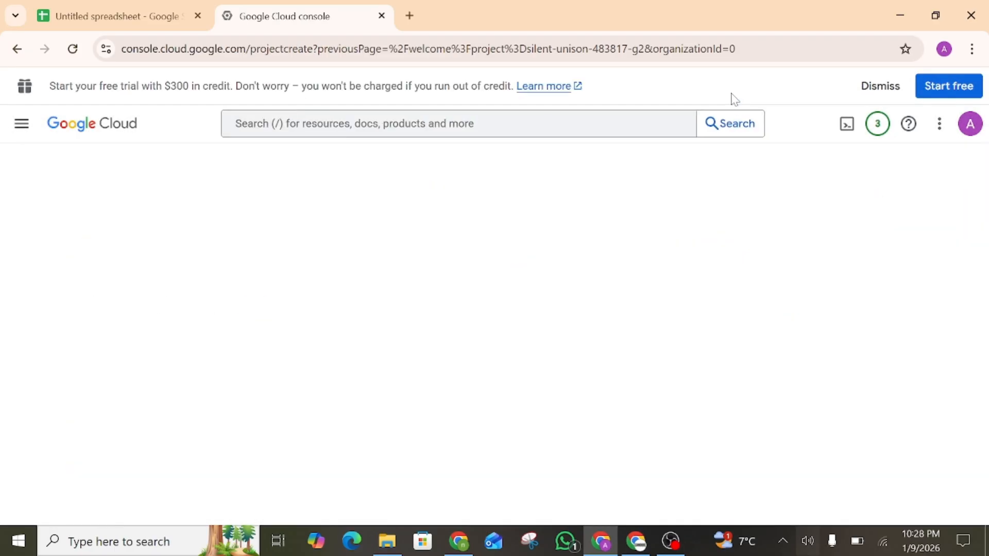
pyautogui.press('BackSpace')
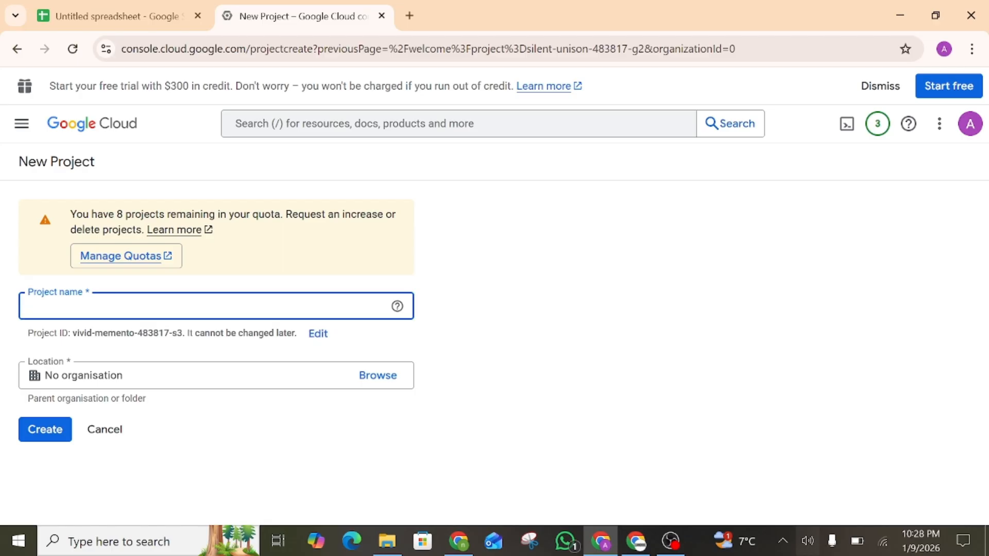
pyautogui.write('n')
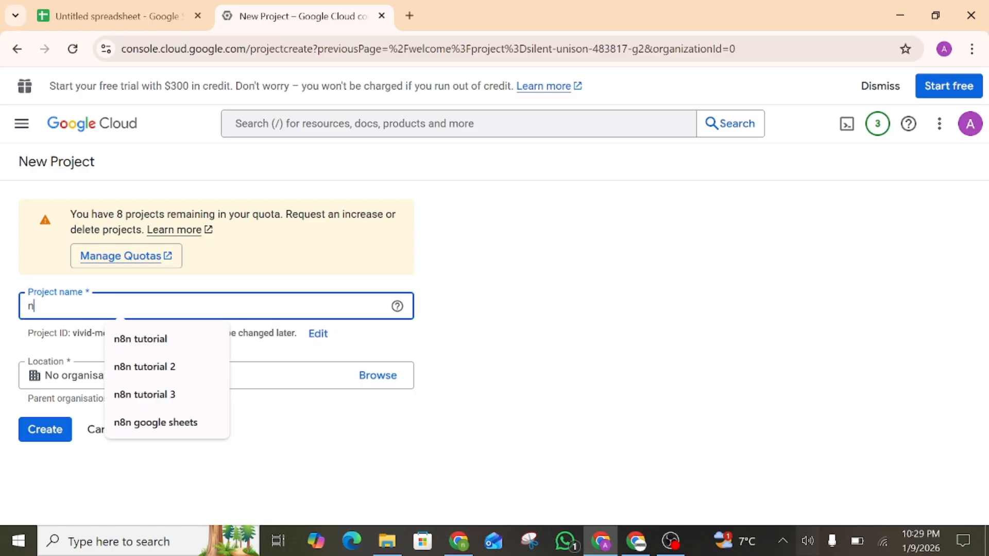
pyautogui.write('8n goo')
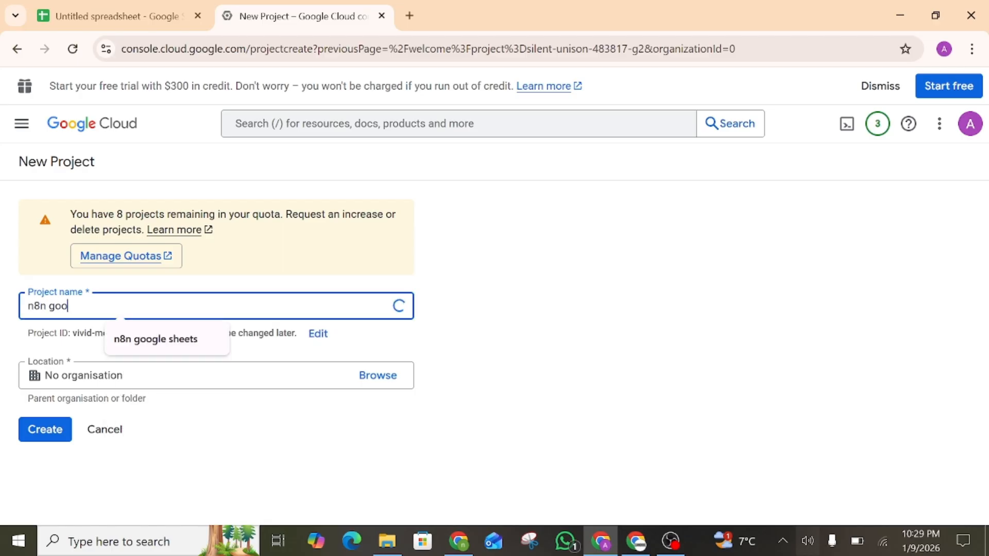
pyautogui.write('gle sheets 2')
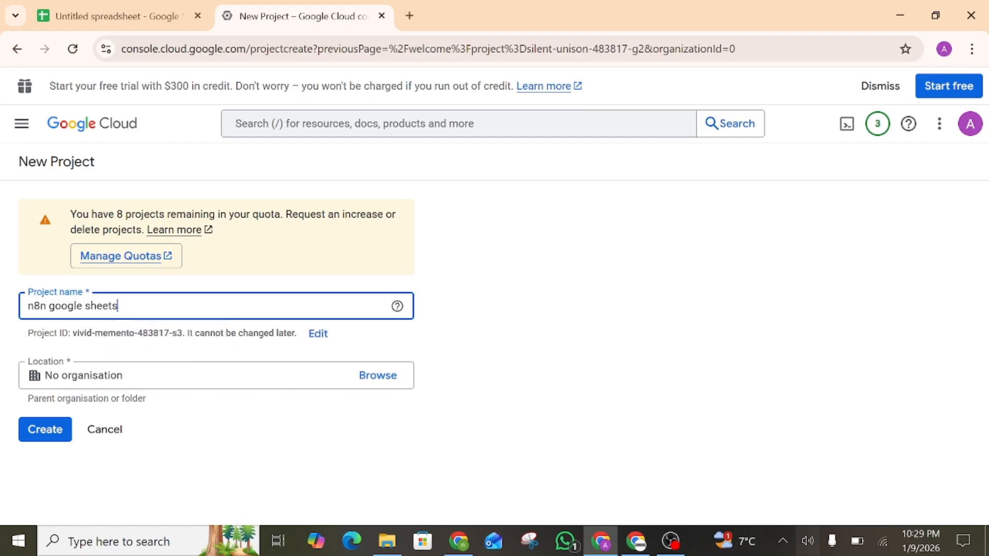
pyautogui.click(43, 432)
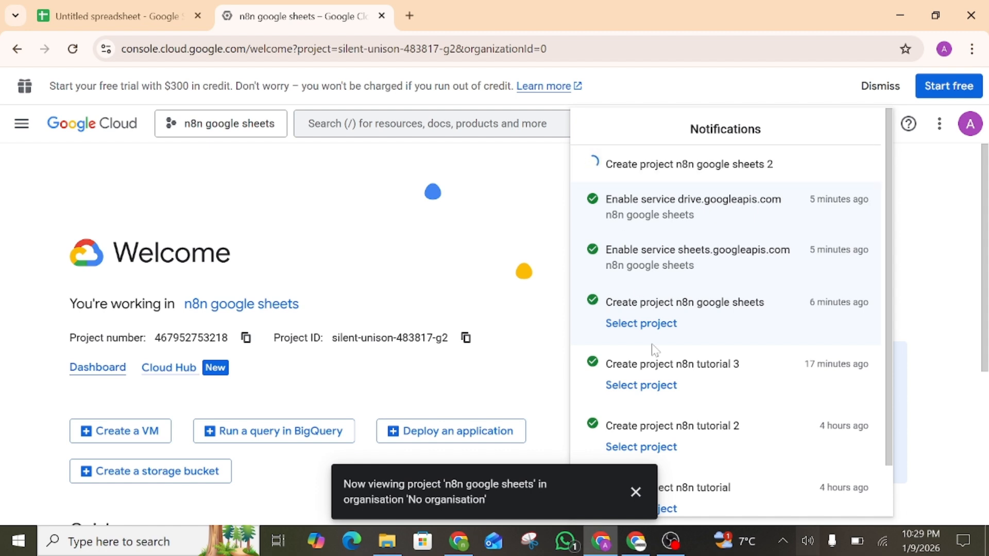
pyautogui.click(635, 491)
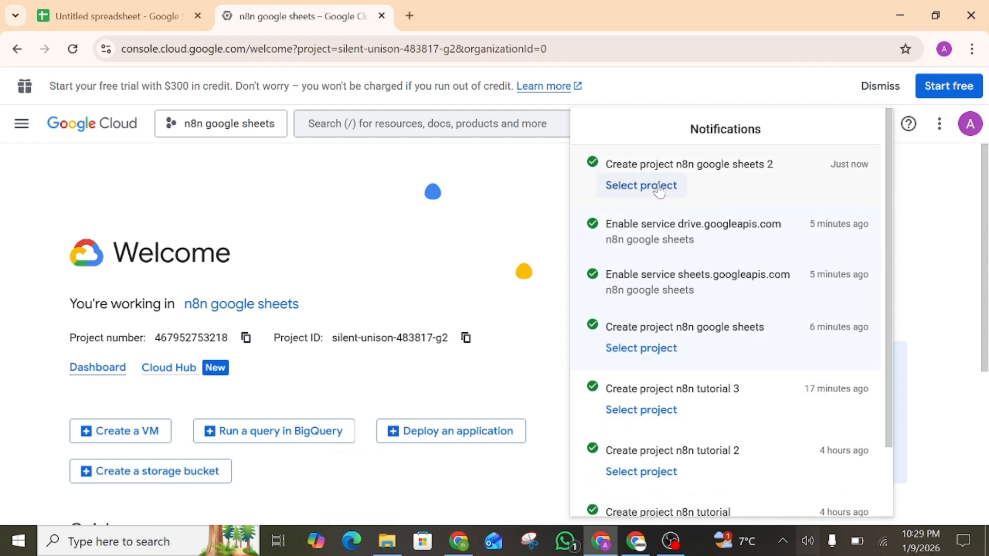
pyautogui.click(657, 186)
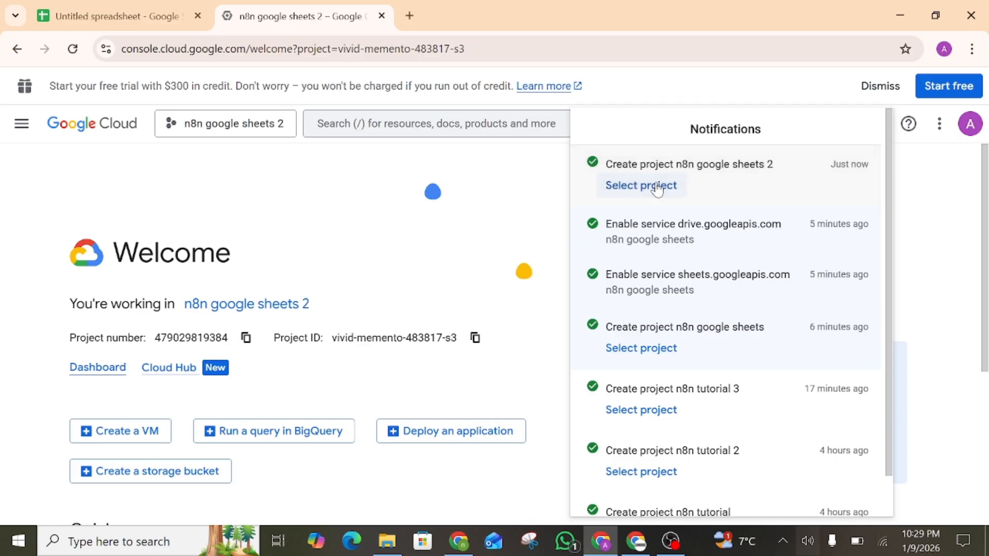
# Open the APIs and services overview for the new project
pyautogui.click(521, 209)
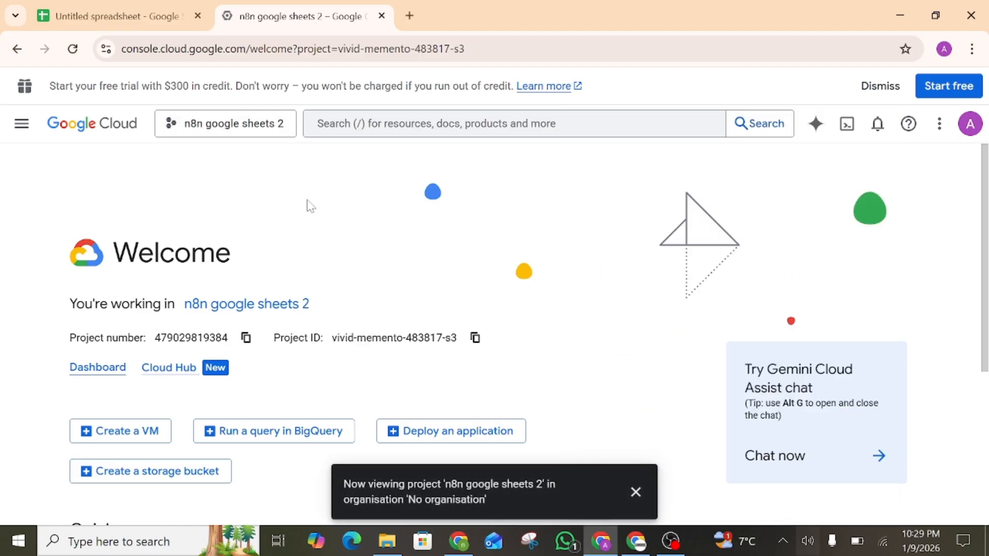
pyautogui.scroll(-4, 309, 206)
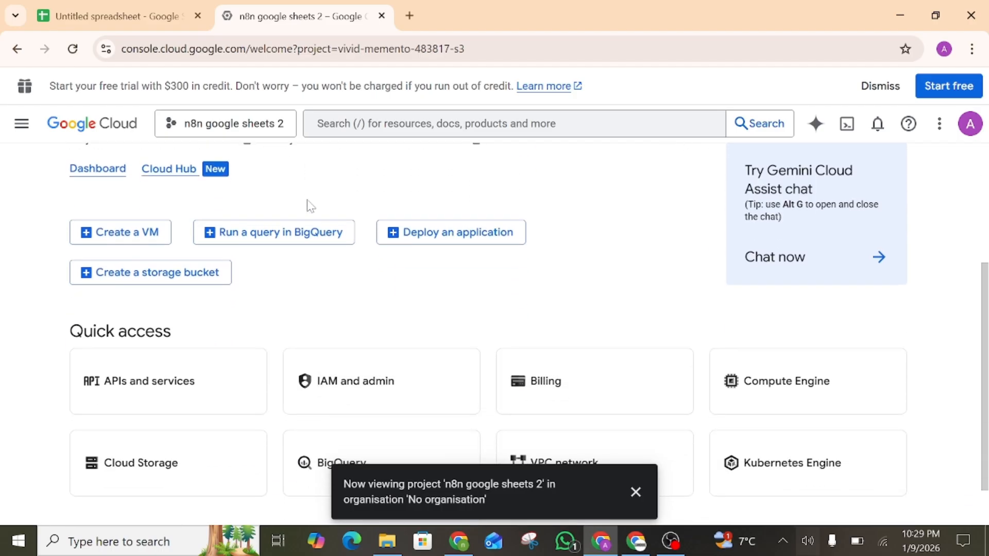
pyautogui.click(193, 381)
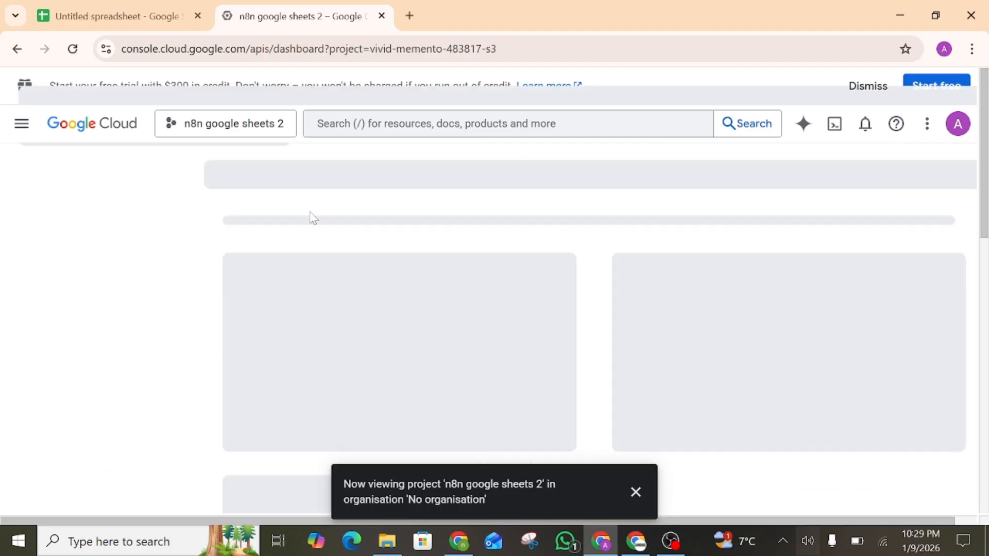
pyautogui.click(637, 494)
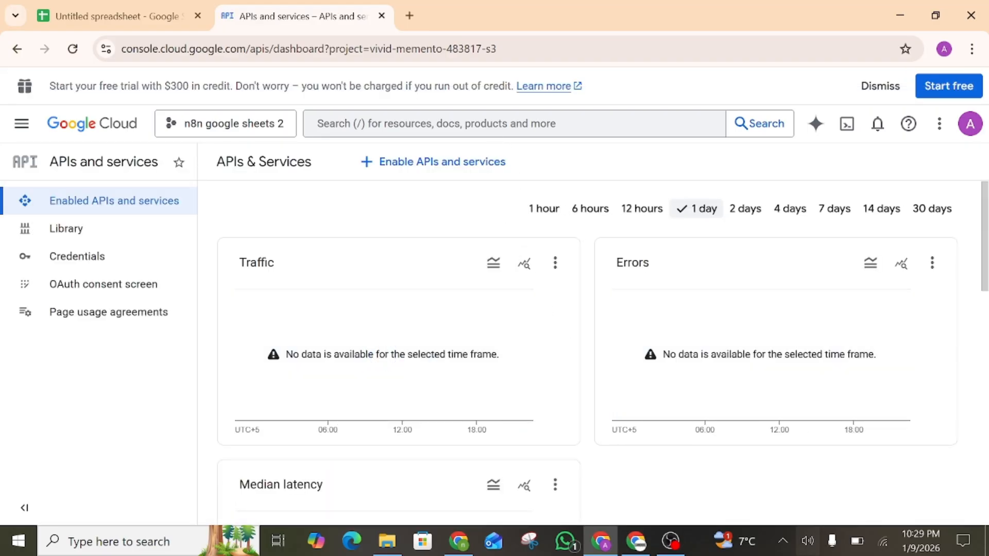
# Search 'google sheets a' and enable the Google Sheets API
pyautogui.press('/')
pyautogui.write('go')
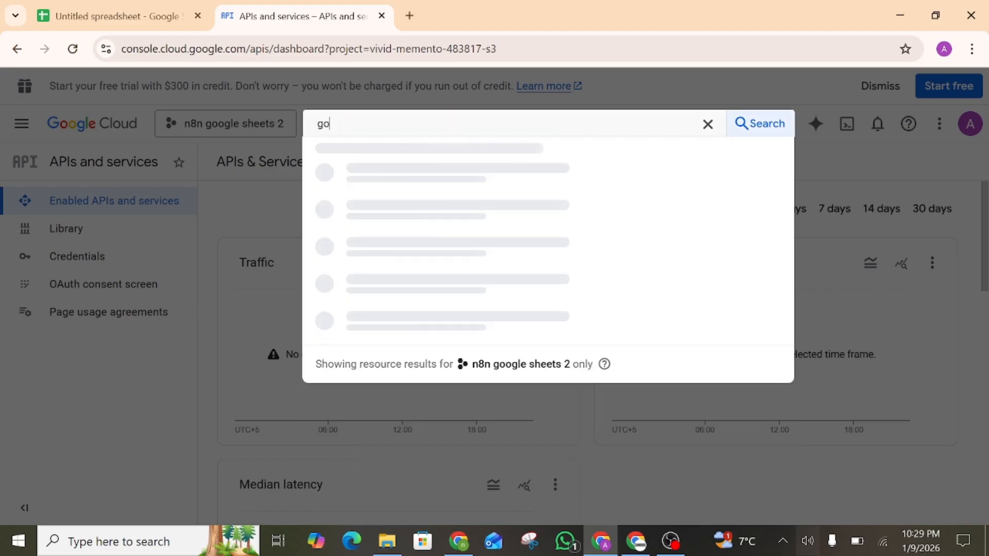
pyautogui.write('ogle sheets api')
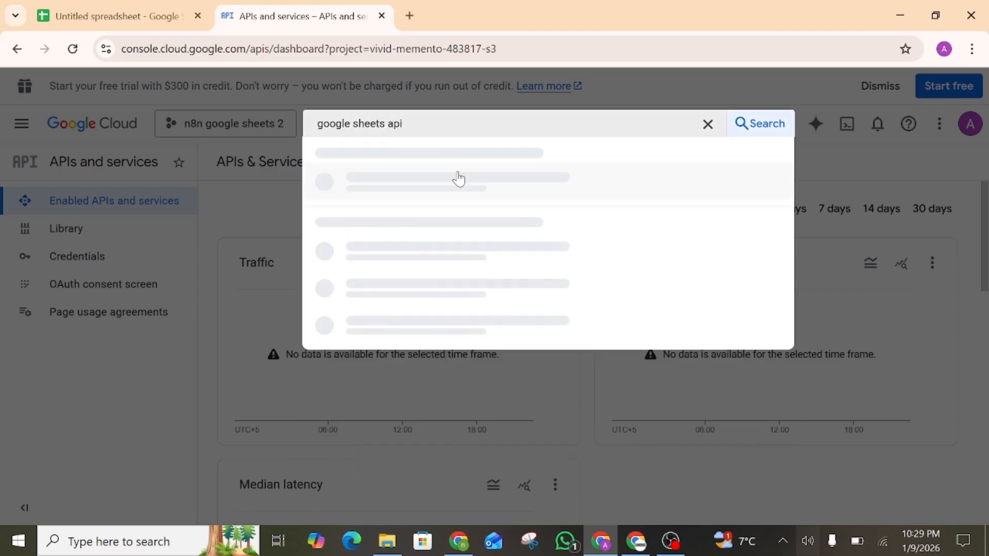
pyautogui.click(448, 190)
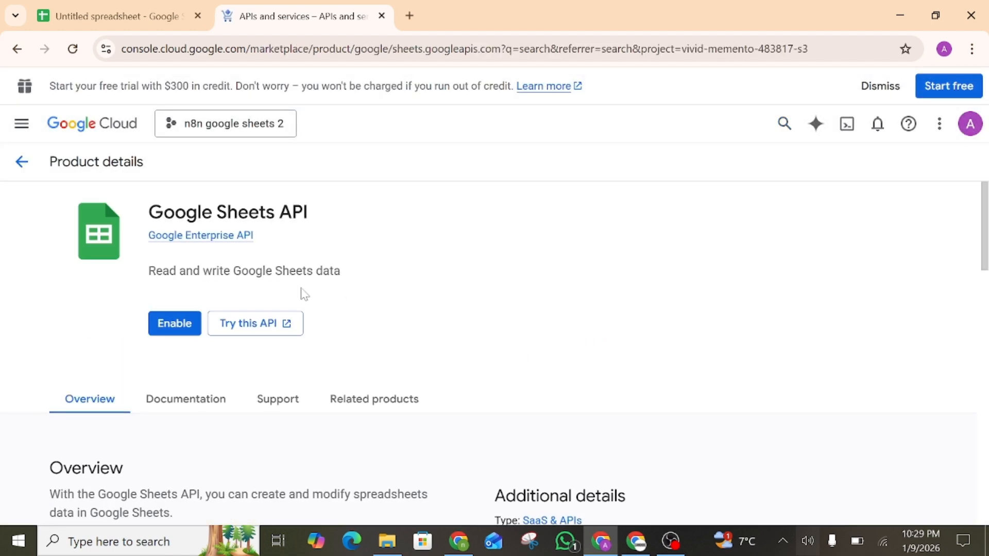
pyautogui.click(177, 324)
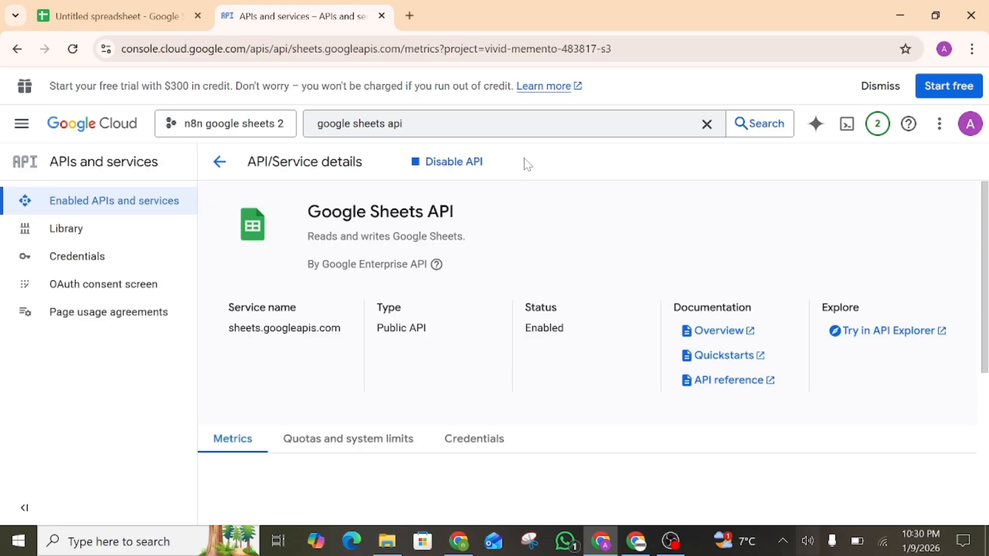
# Search 'google drive ap', enable the Google Drive API, and go back to the welcome page
pyautogui.click(707, 124)
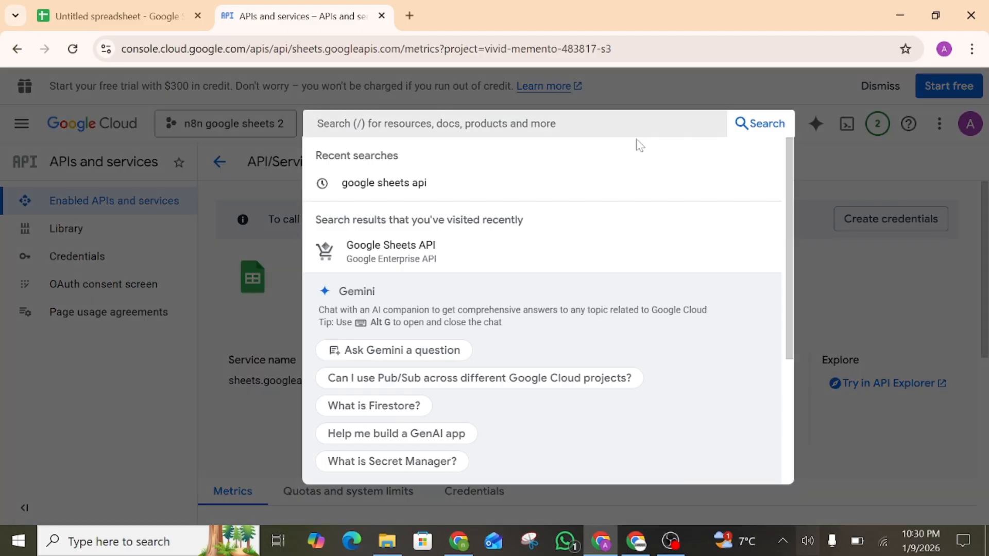
pyautogui.write('google dr')
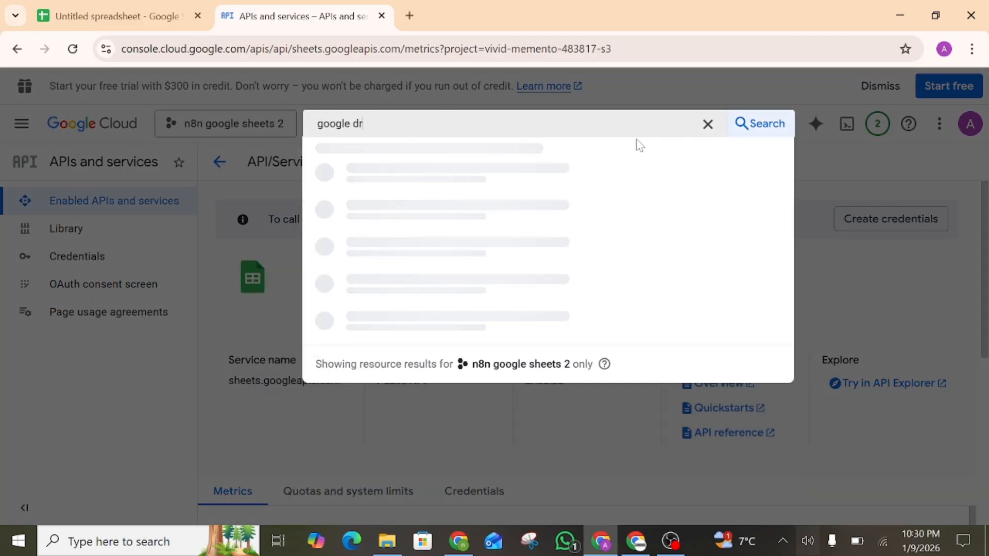
pyautogui.write('ive api')
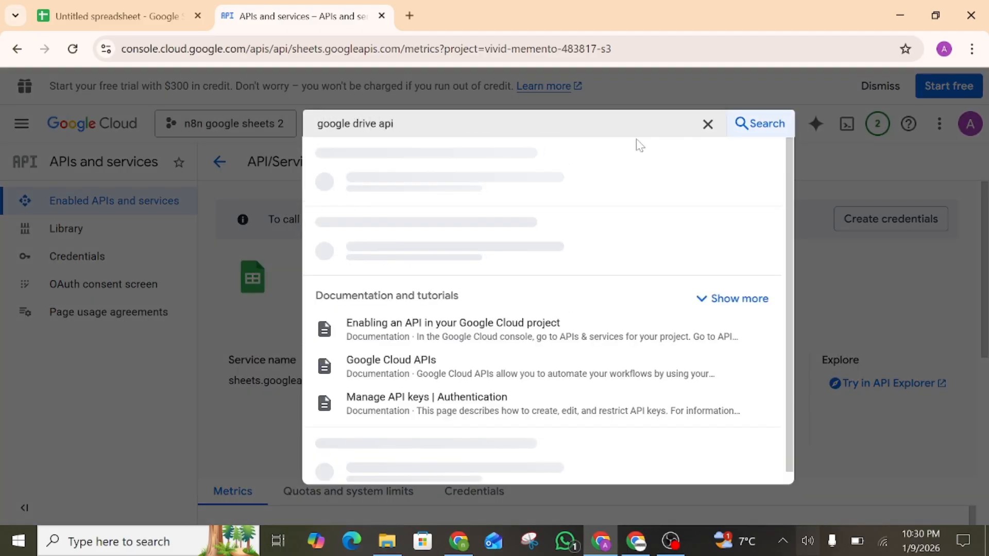
pyautogui.click(509, 196)
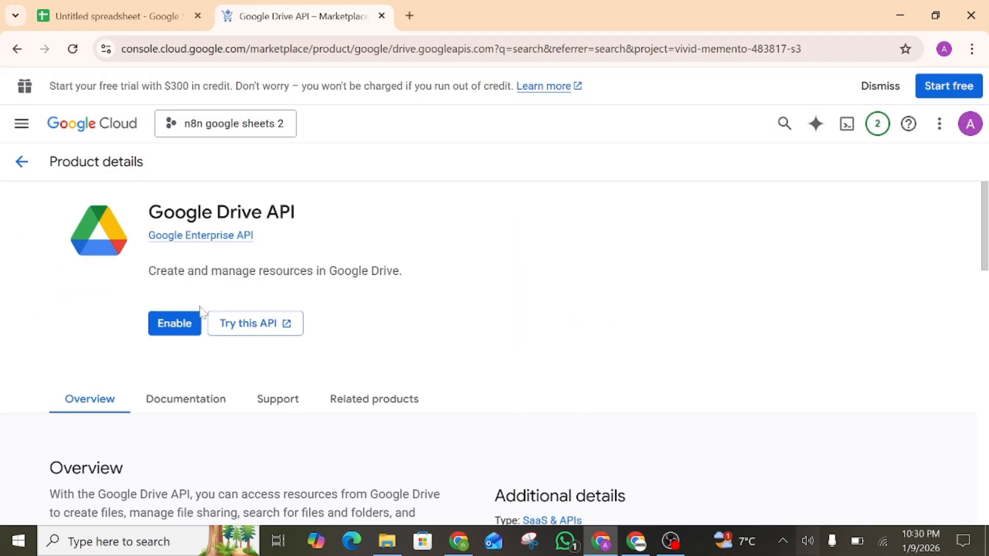
pyautogui.click(178, 323)
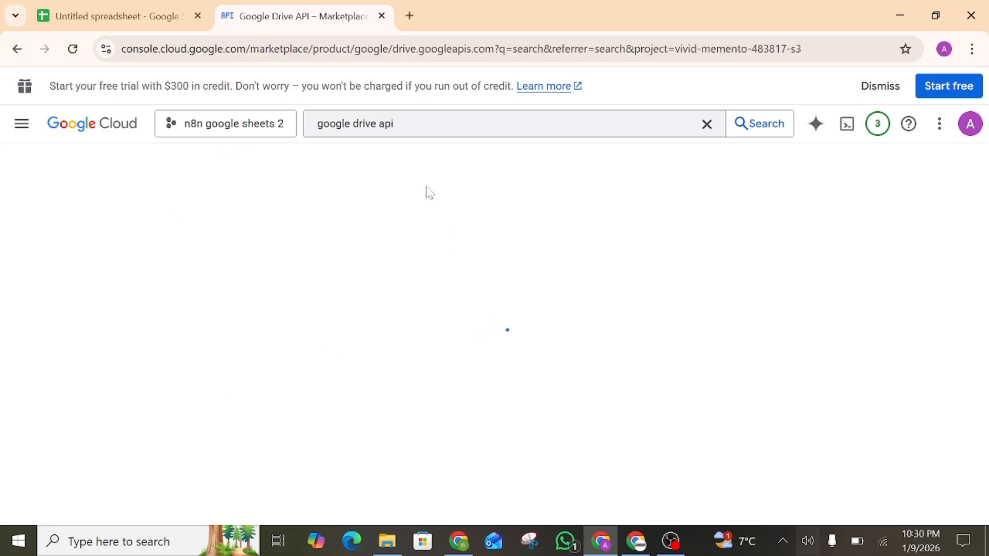
pyautogui.click(96, 129)
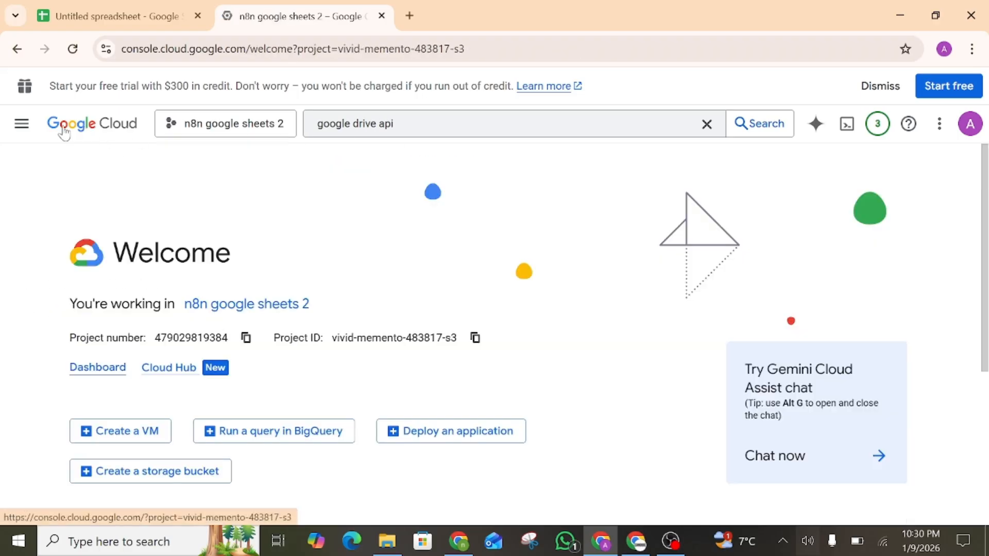
# Open the OAuth consent screen and start the Google auth platform setup
pyautogui.click(24, 135)
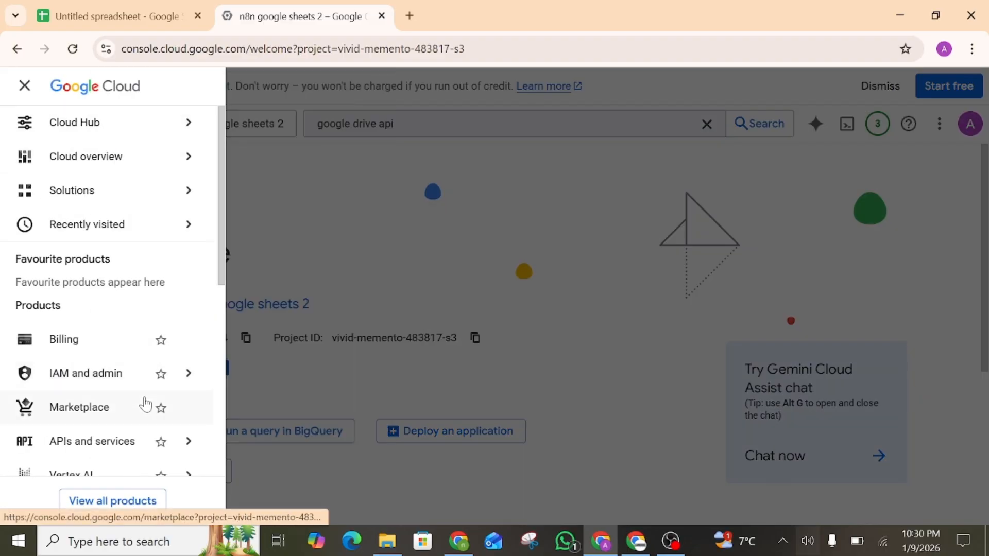
pyautogui.moveTo(145, 440)
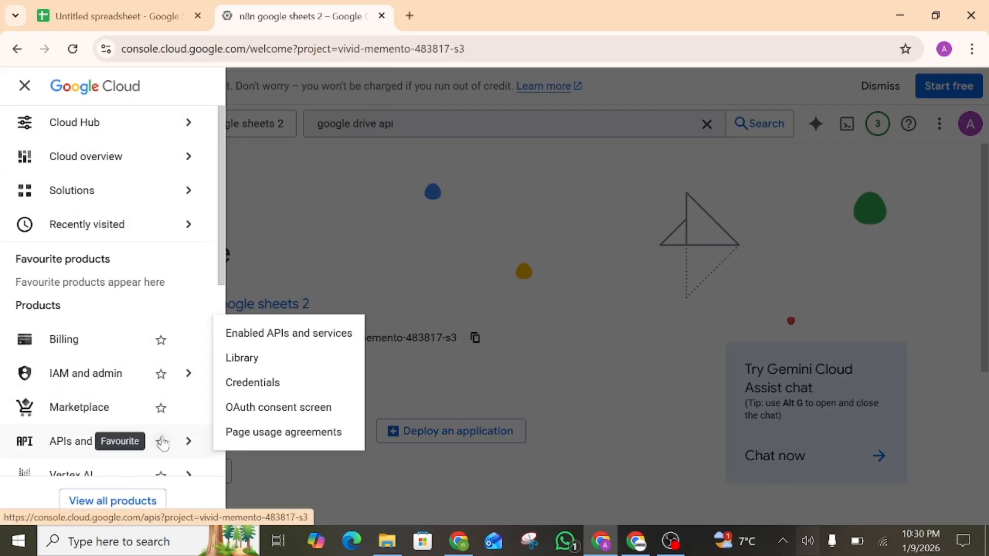
pyautogui.click(233, 411)
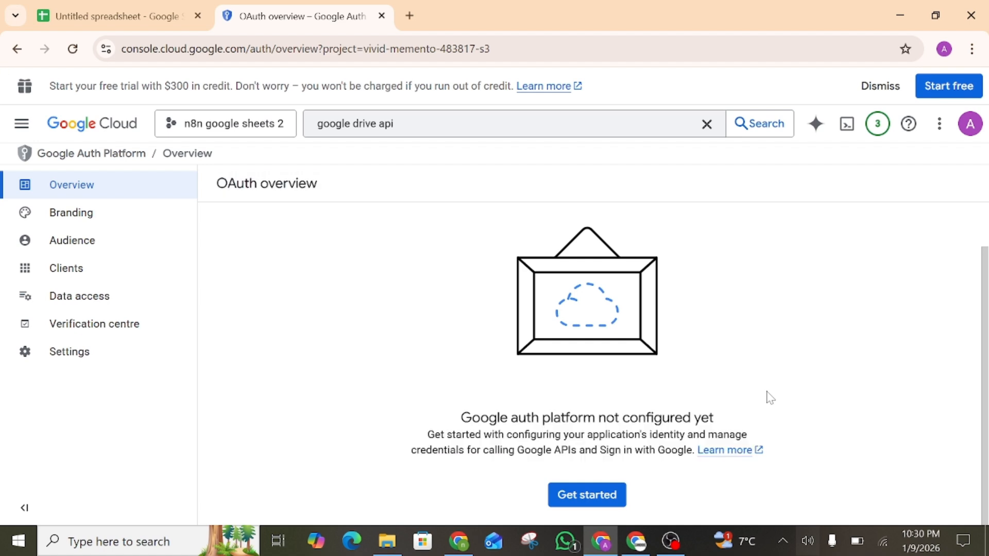
pyautogui.click(610, 498)
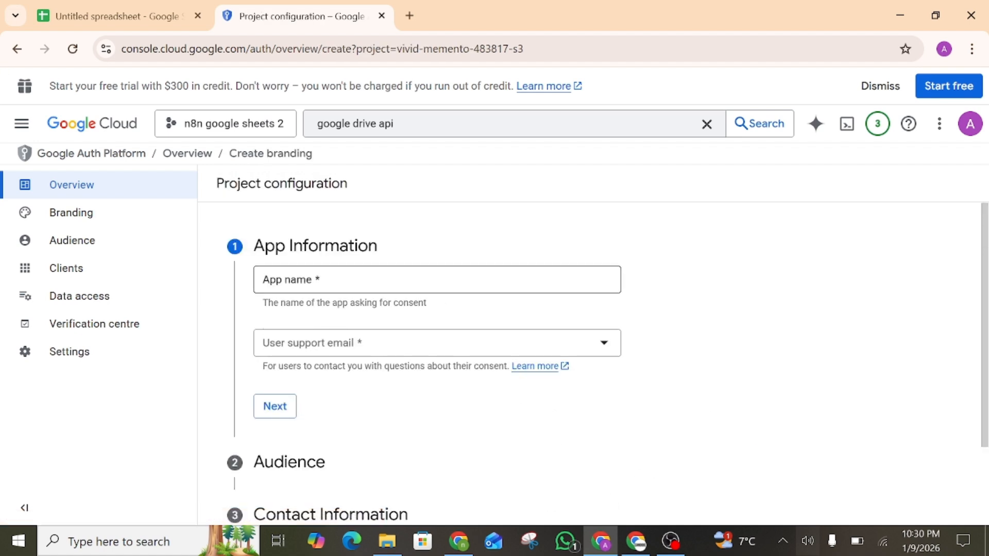
# Name the app 'n8n tutorial 2' and choose the account's e-mail as support contact
pyautogui.click(437, 279)
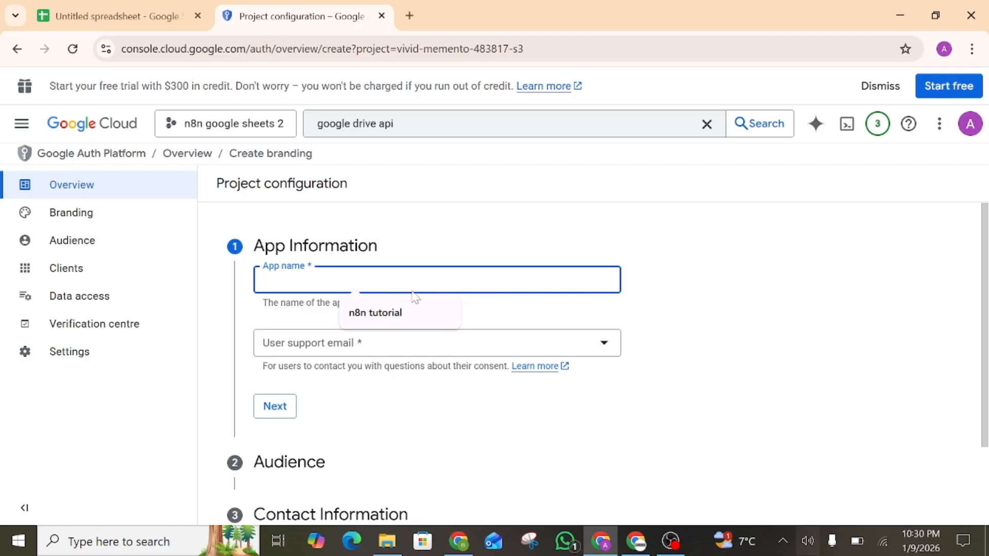
pyautogui.click(364, 311)
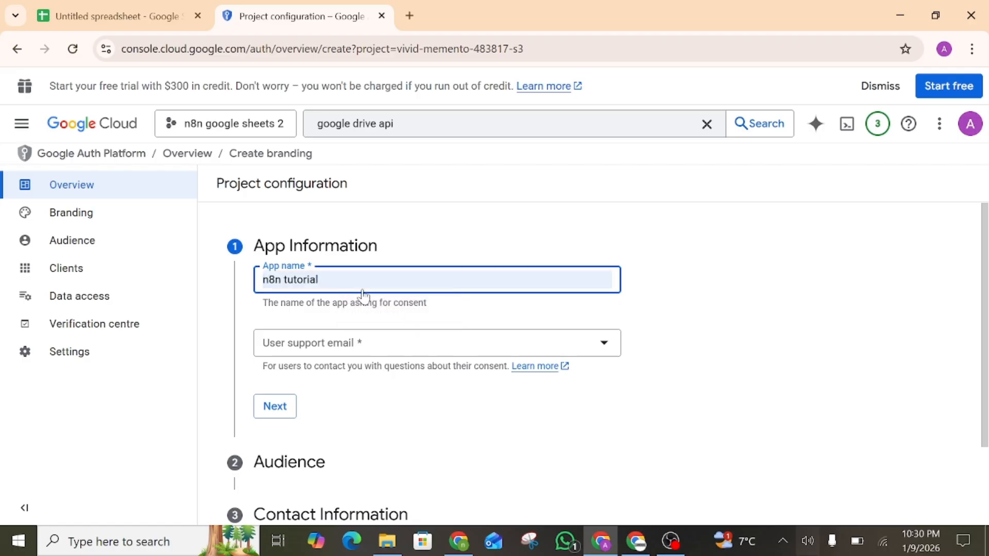
pyautogui.write('2')
pyautogui.click(353, 344)
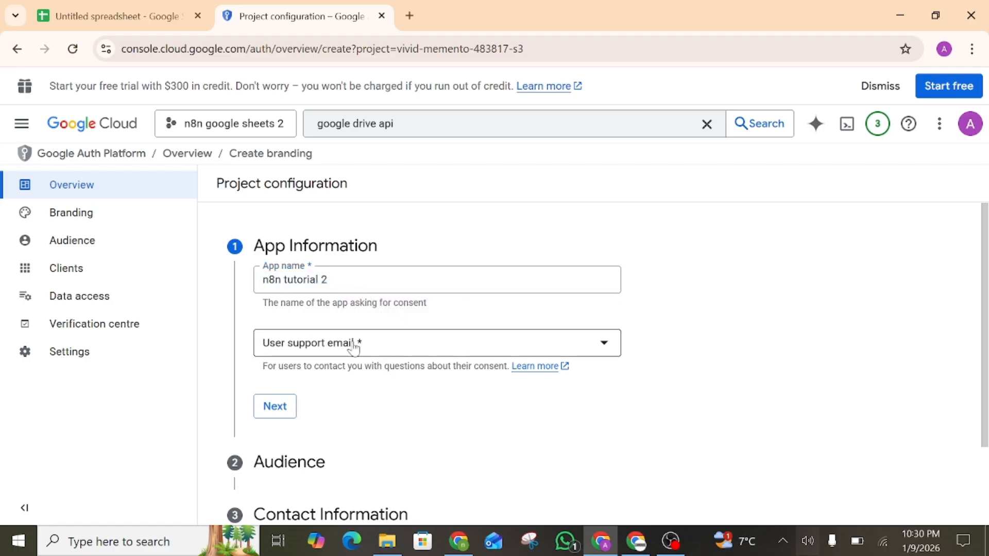
pyautogui.click(354, 356)
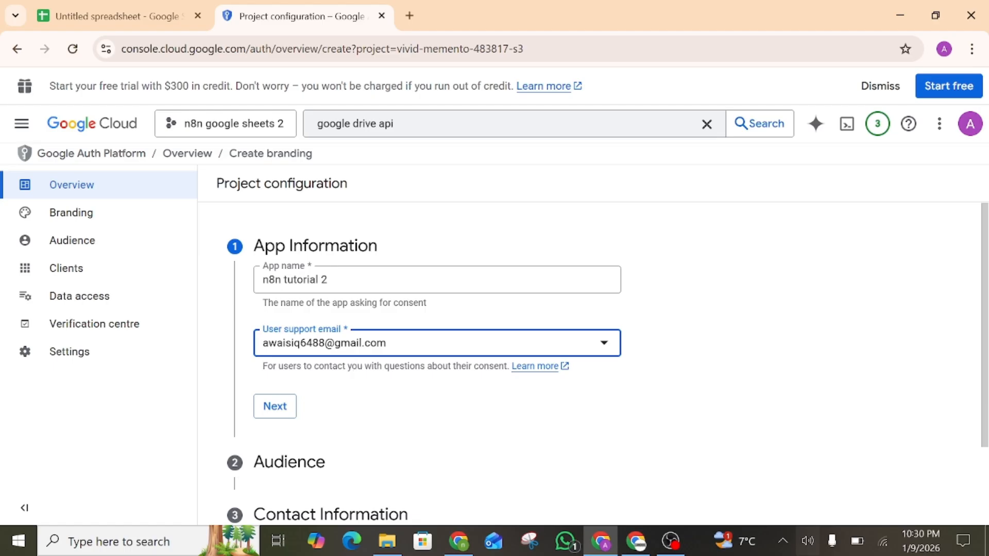
pyautogui.click(276, 406)
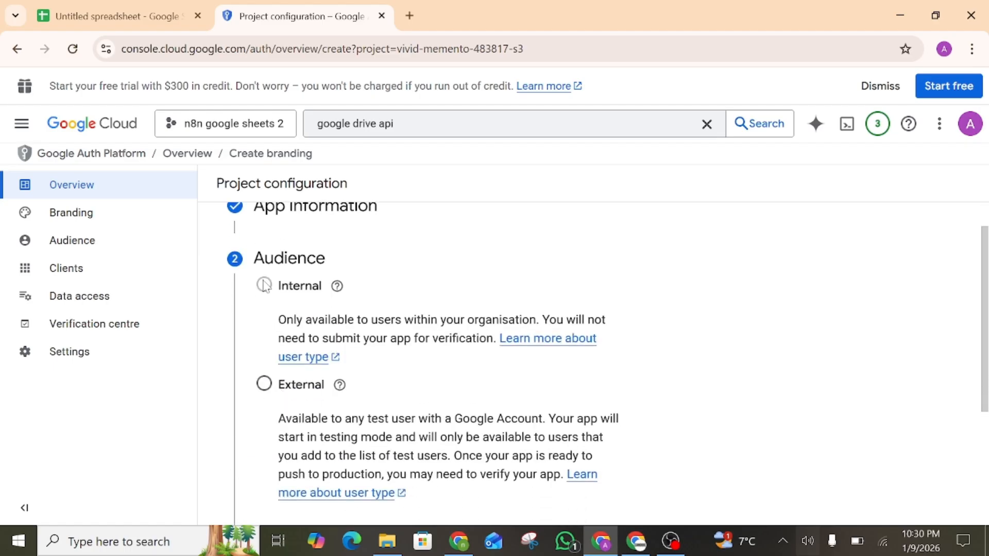
# Set the audience to External, add a contact e-mail, accept the policy and create the configuration
pyautogui.moveTo(322, 398)
pyautogui.click(264, 384)
pyautogui.scroll(-4, 267, 390)
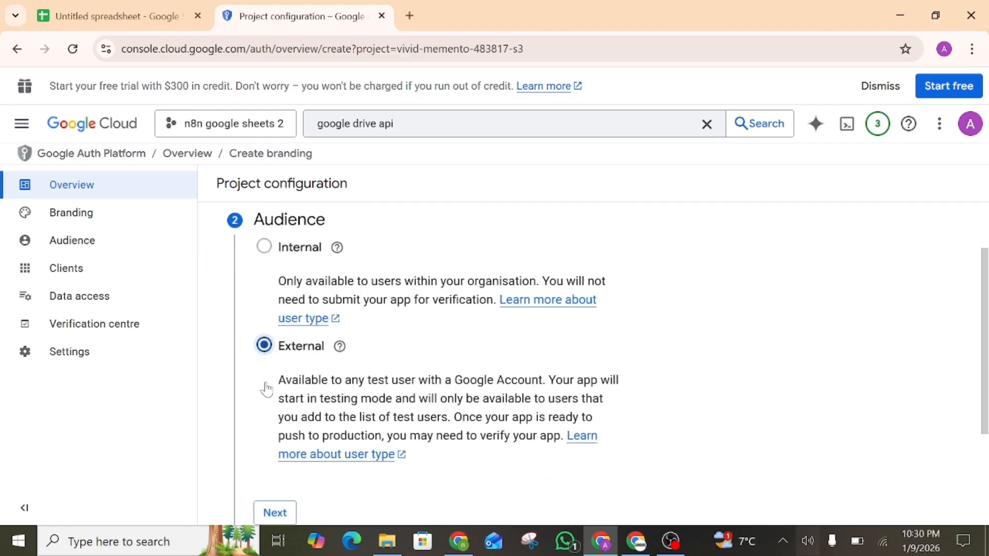
pyautogui.click(273, 364)
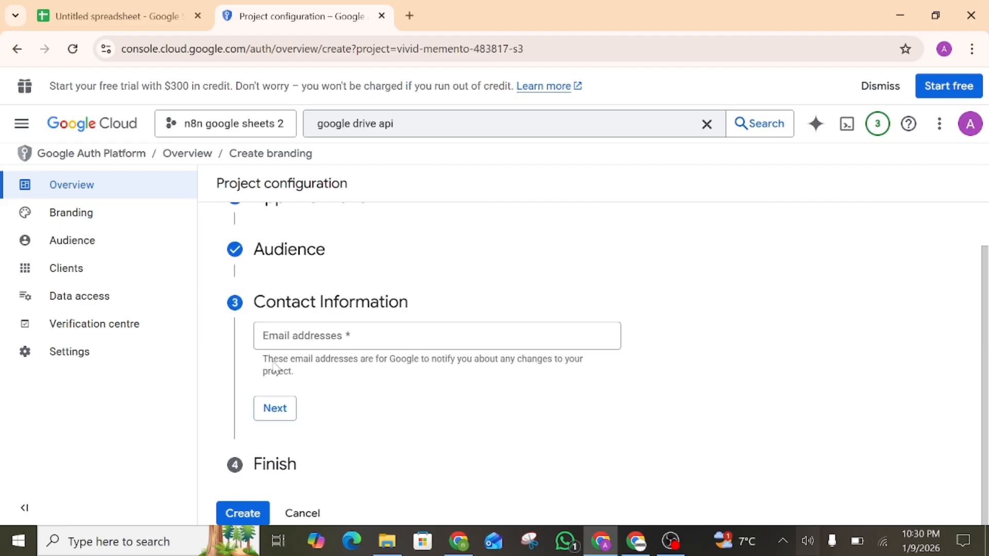
pyautogui.click(294, 344)
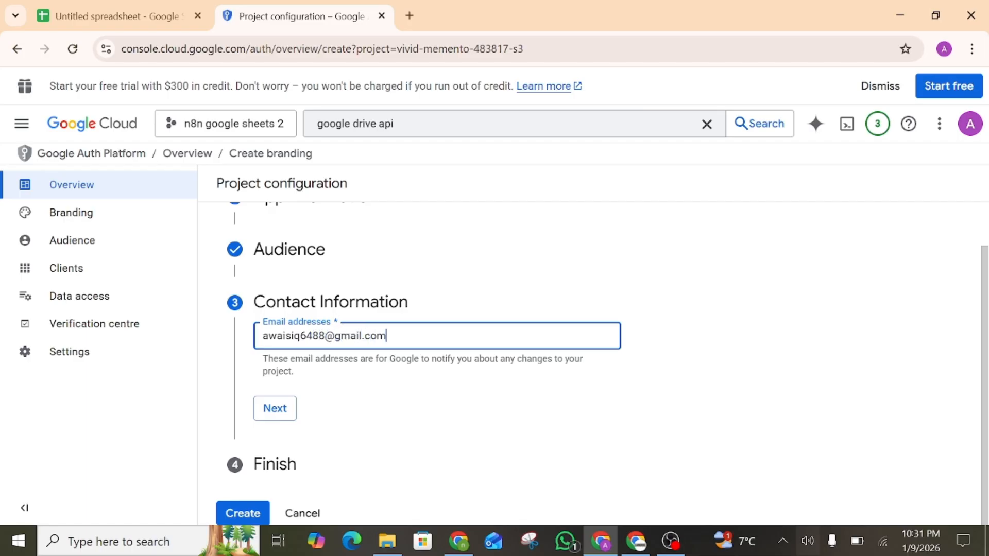
pyautogui.click(285, 406)
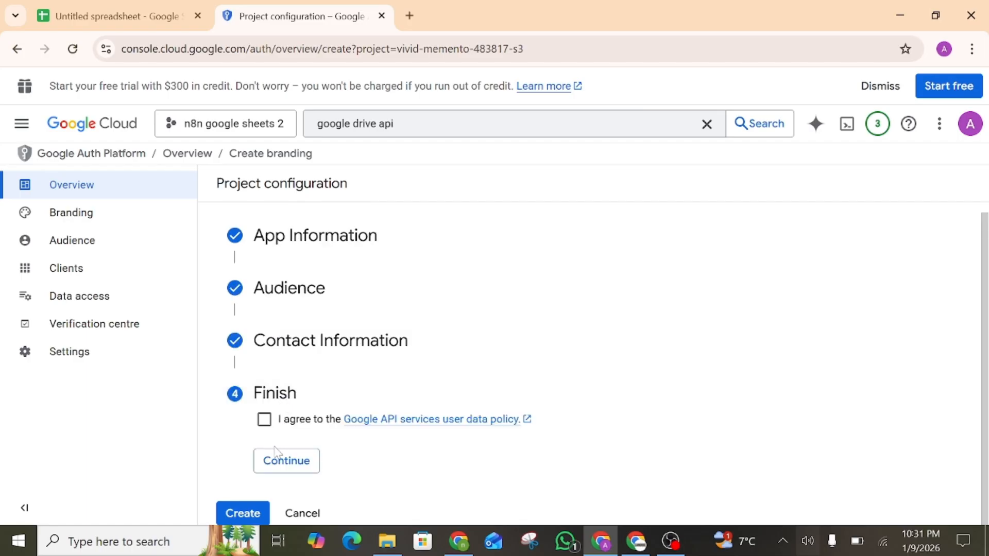
pyautogui.click(264, 419)
pyautogui.click(270, 461)
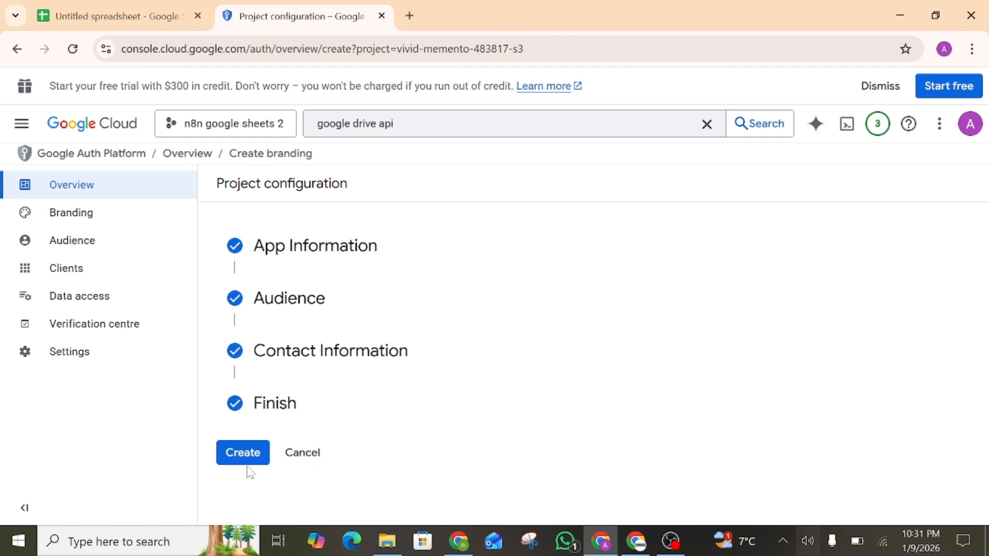
pyautogui.click(243, 449)
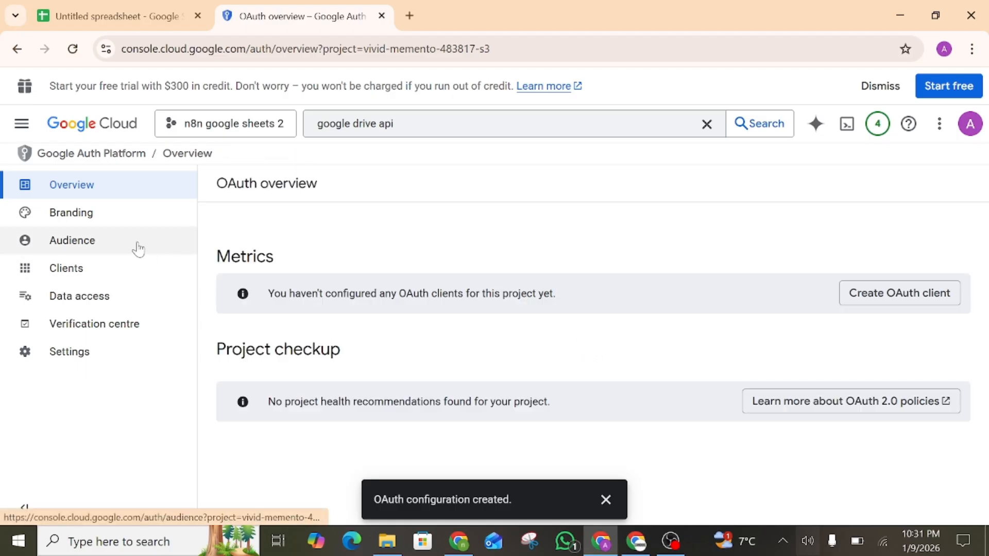
# Publish the External app to production on the Audience page
pyautogui.click(138, 250)
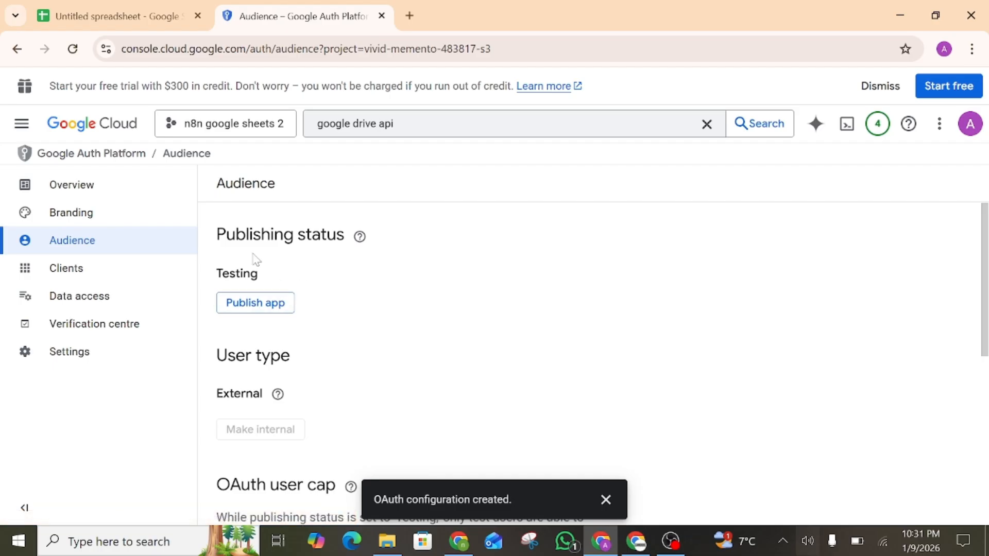
pyautogui.click(256, 304)
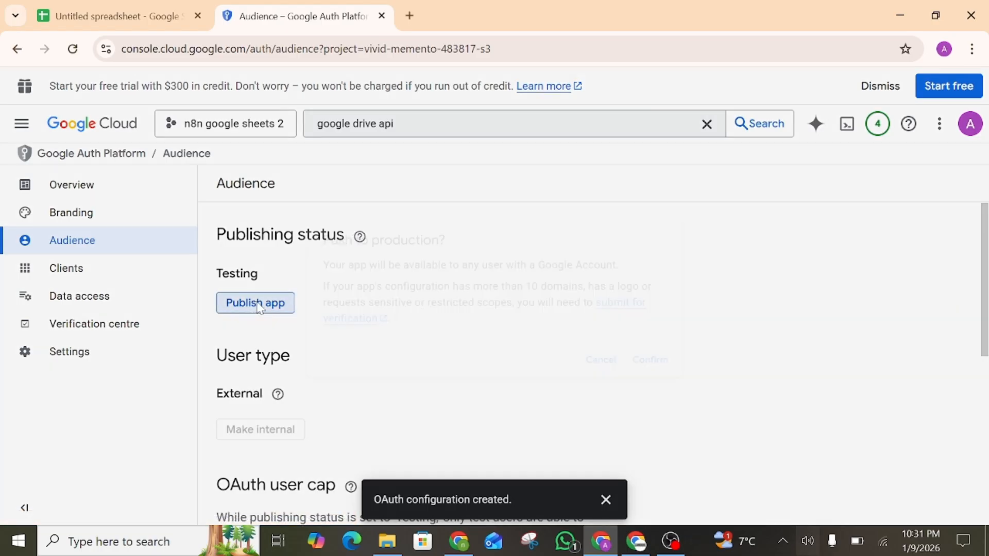
pyautogui.click(669, 374)
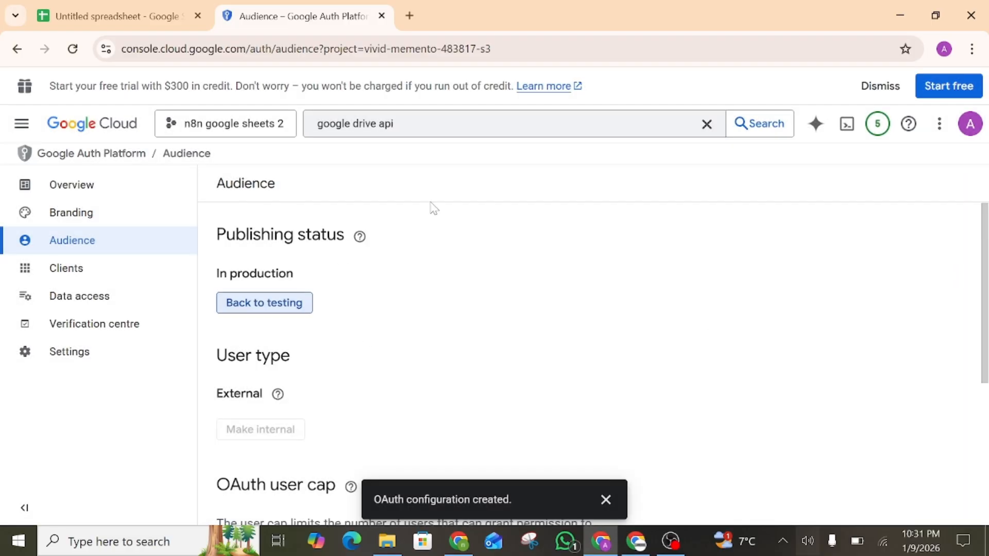
pyautogui.click(359, 237)
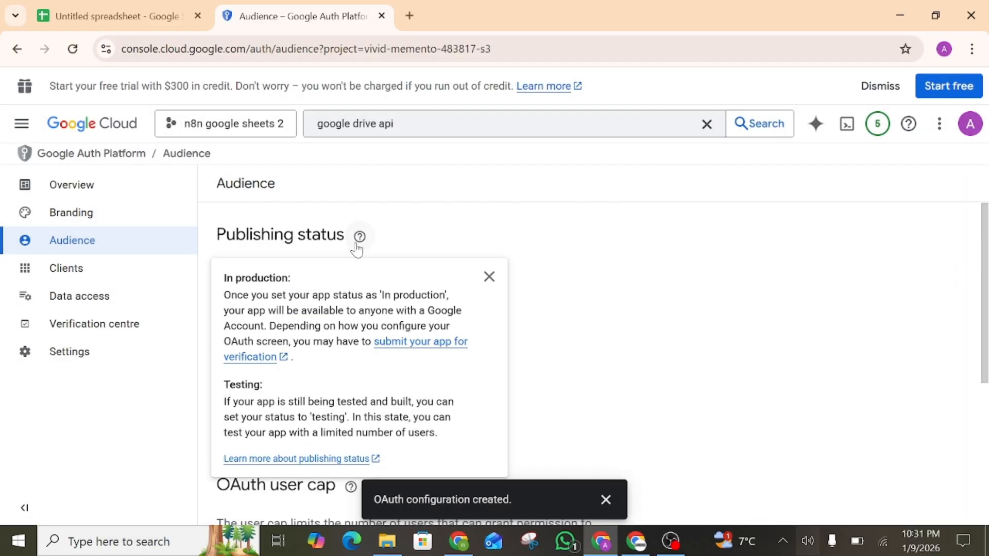
pyautogui.click(490, 276)
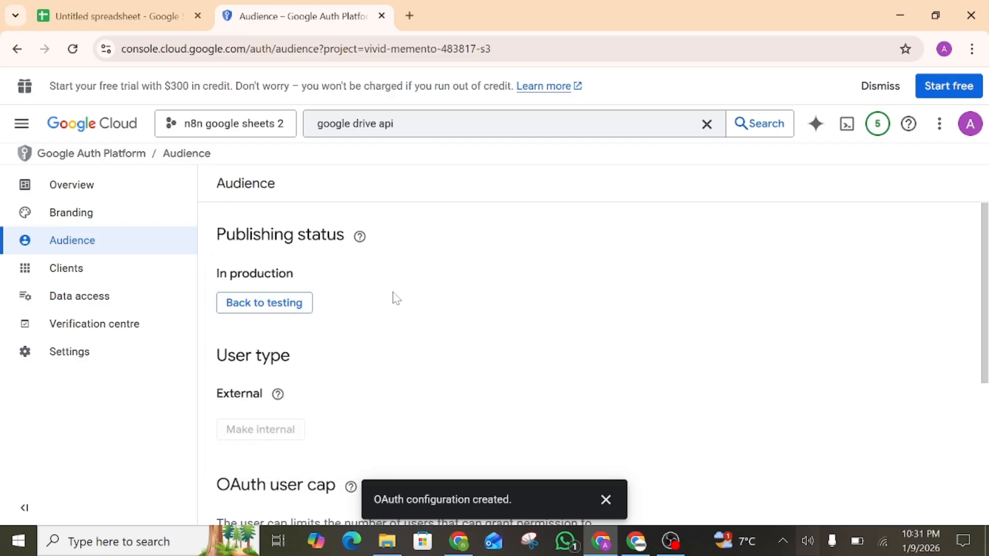
pyautogui.click(22, 124)
pyautogui.moveTo(163, 447)
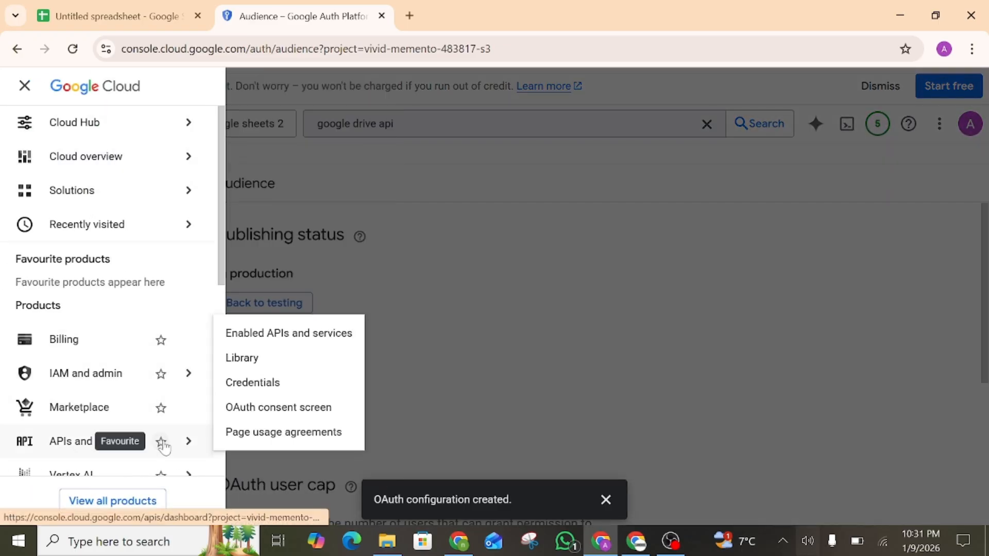
# On Credentials, start a new OAuth client ID of type Web application
pyautogui.click(241, 390)
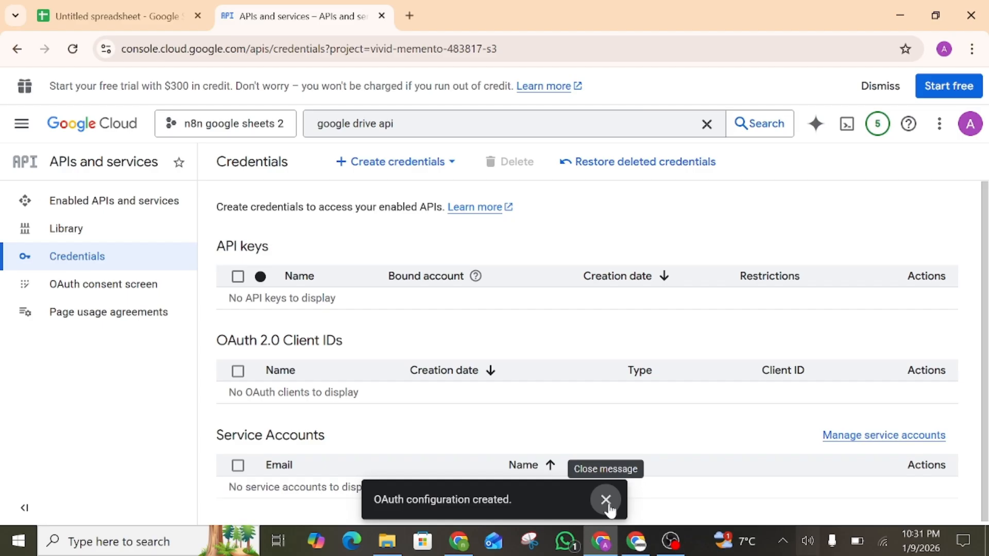
pyautogui.click(608, 500)
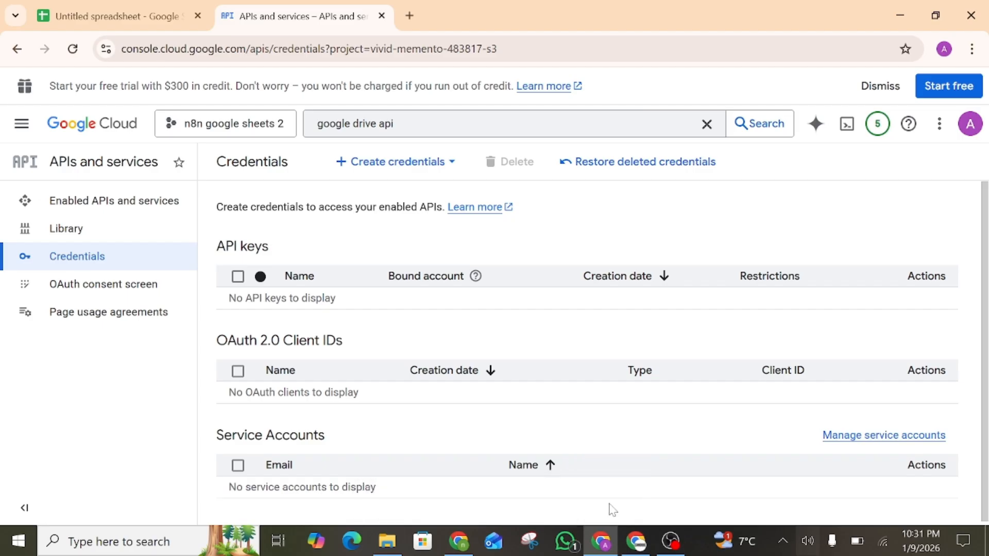
pyautogui.click(397, 163)
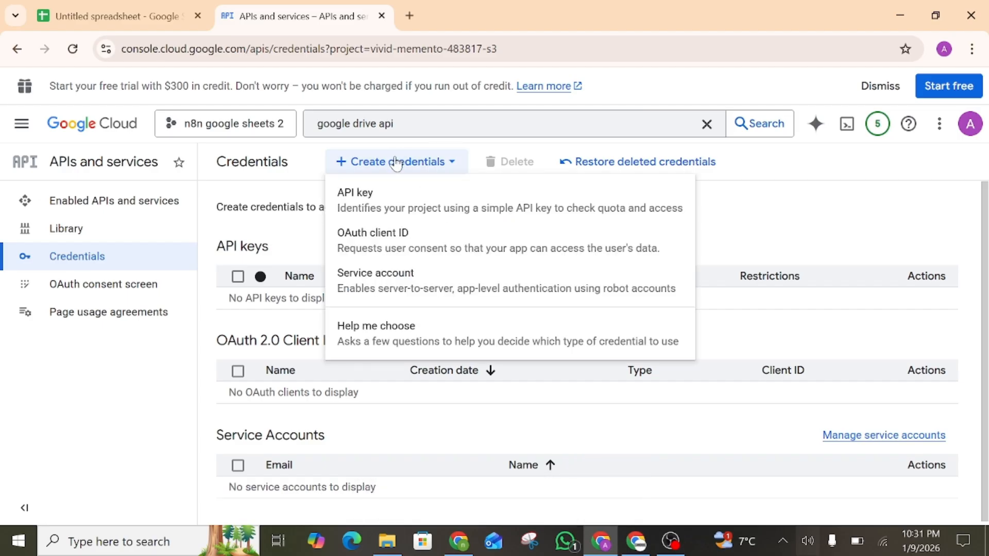
pyautogui.click(425, 237)
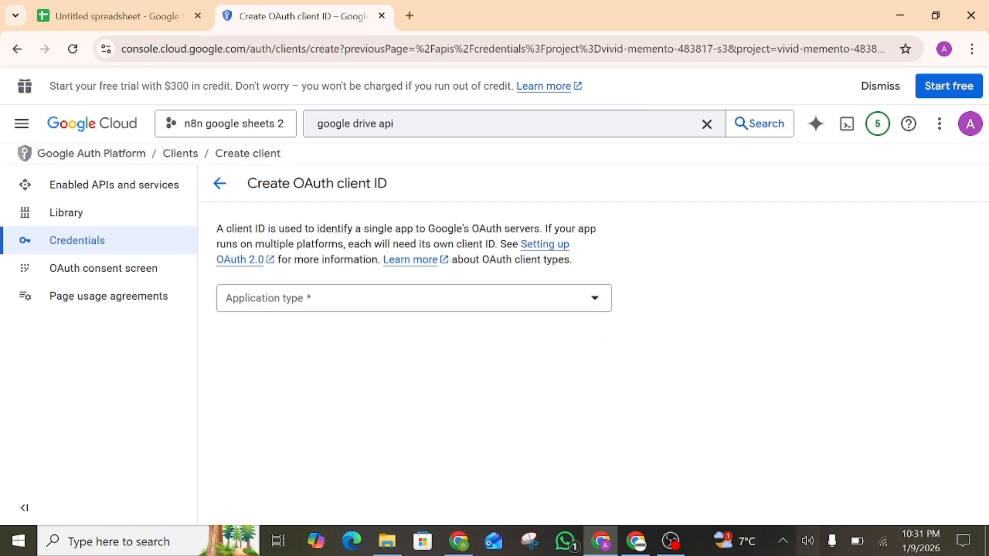
pyautogui.click(416, 291)
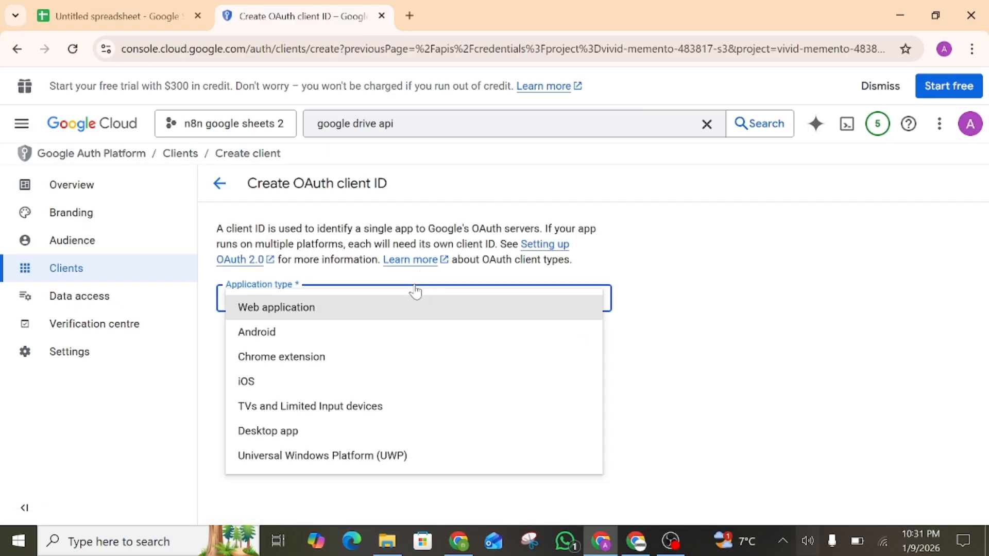
pyautogui.click(399, 309)
pyautogui.scroll(-4, 399, 318)
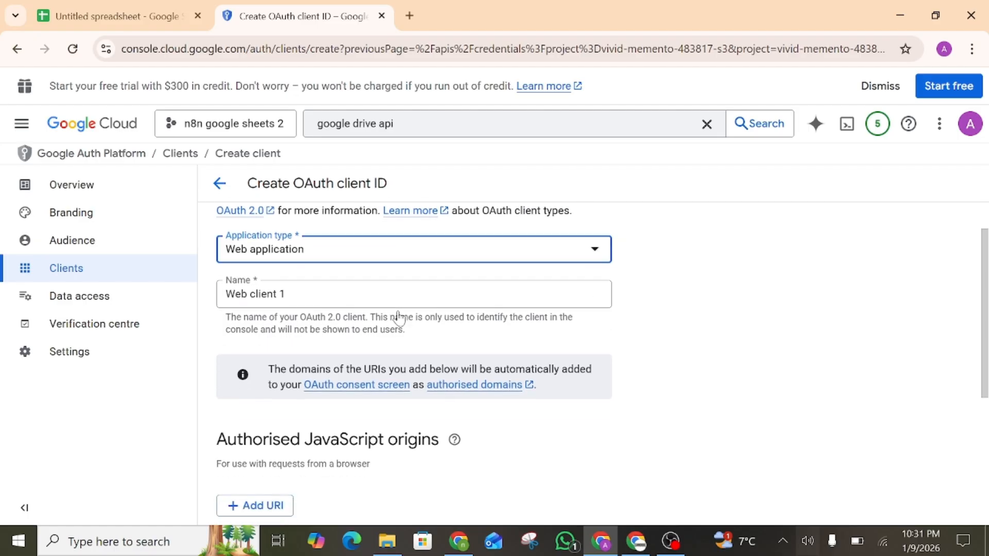
pyautogui.scroll(-2, 265, 366)
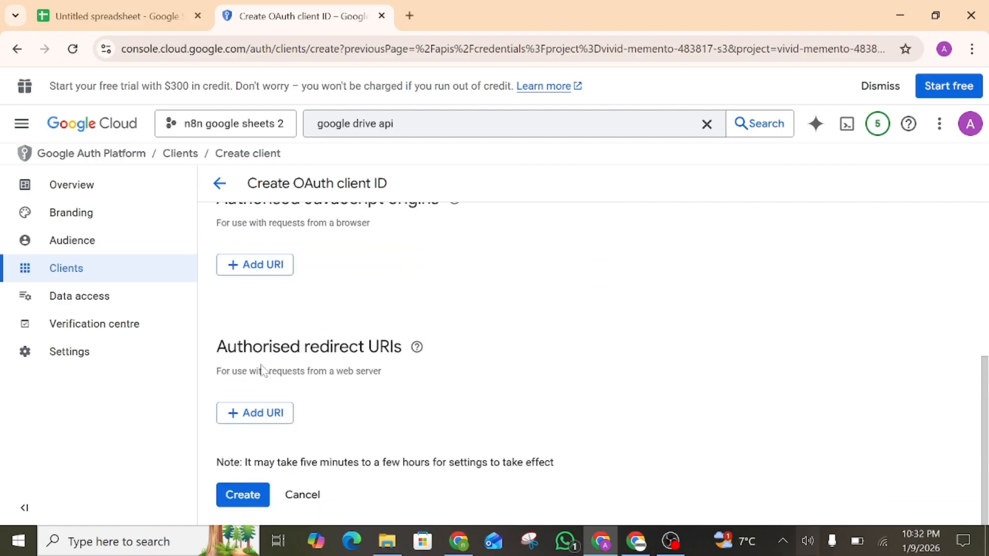
# Add n8n's OAuth redirect URL as the authorised redirect URI and create the client
pyautogui.click(249, 413)
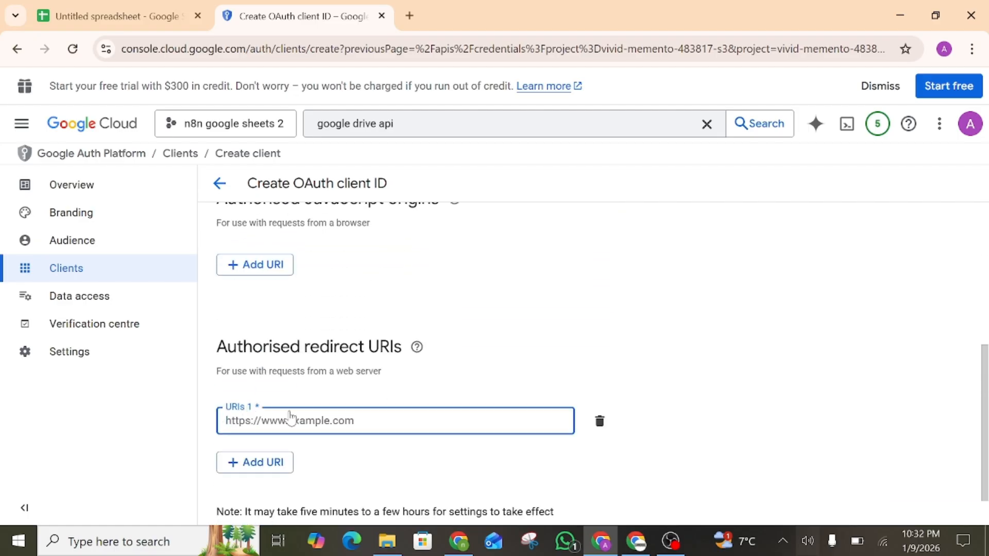
pyautogui.click(636, 541)
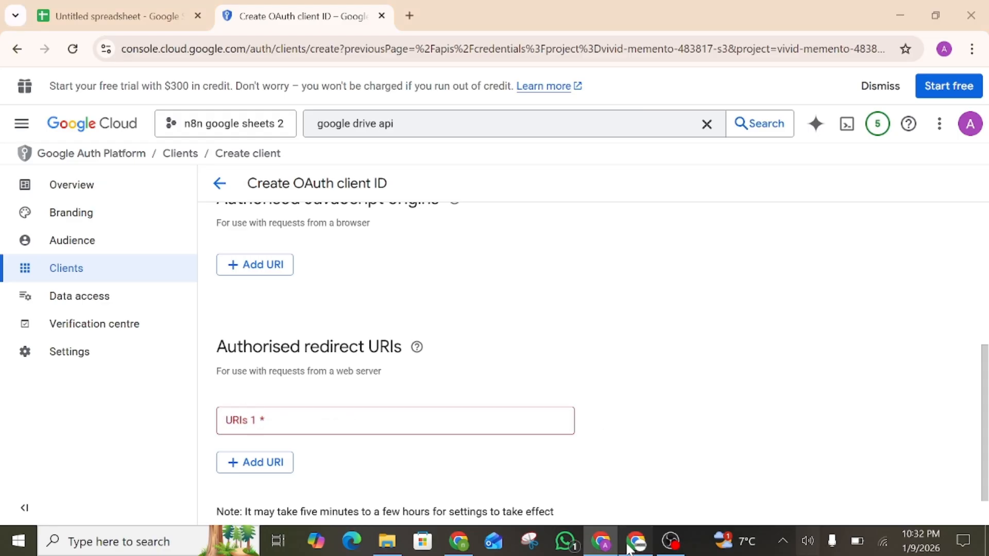
pyautogui.click(367, 196)
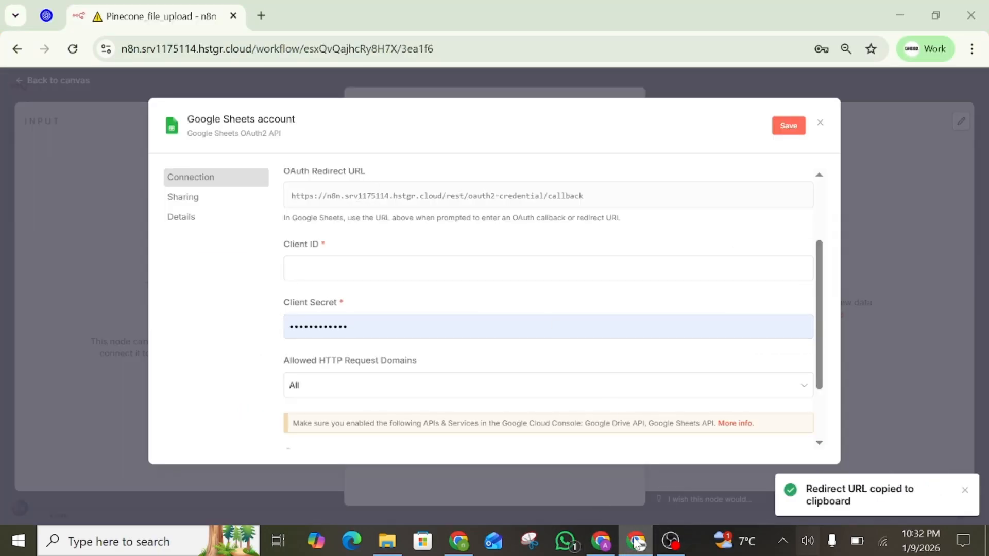
pyautogui.click(600, 541)
pyautogui.hotkey('ctrl', 'v')
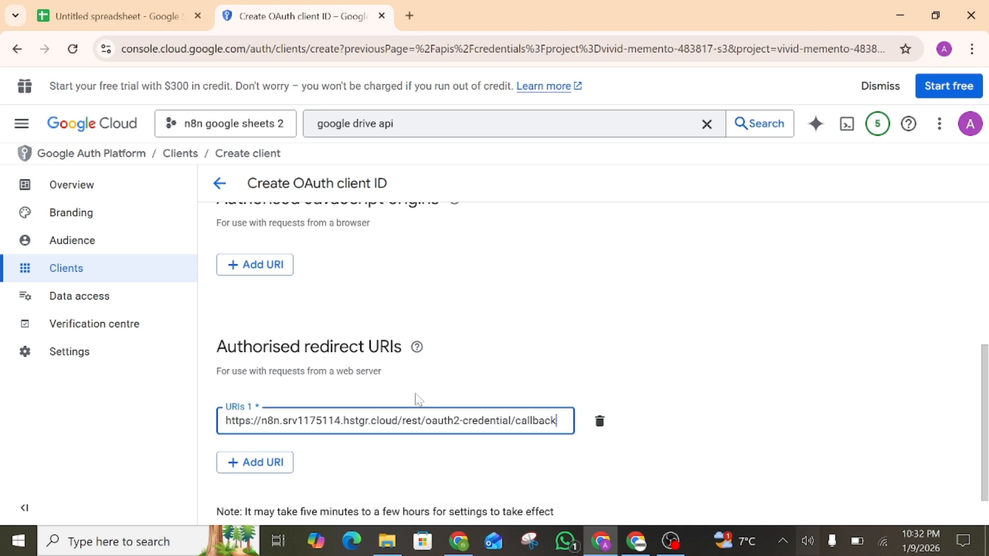
pyautogui.scroll(-1, 415, 403)
pyautogui.click(248, 495)
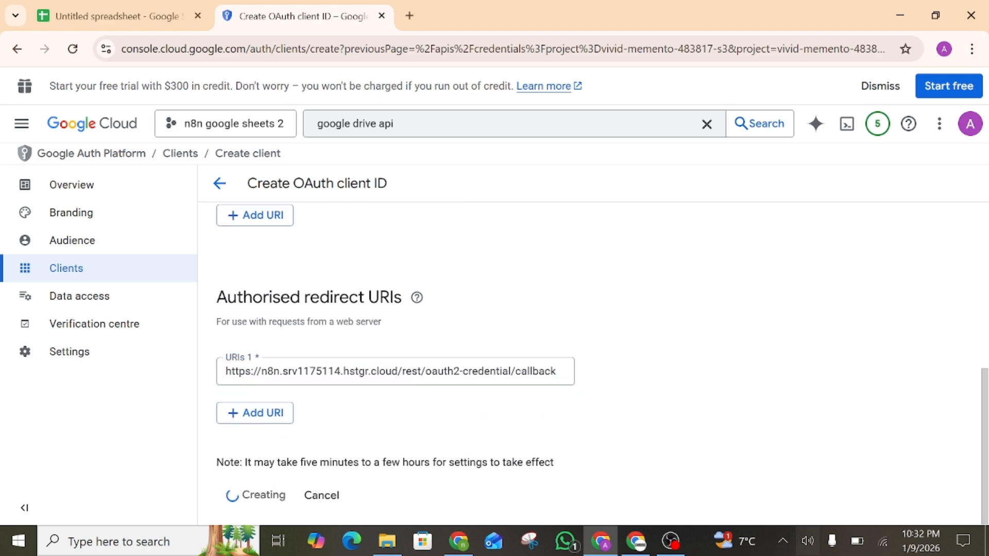
pyautogui.click(417, 298)
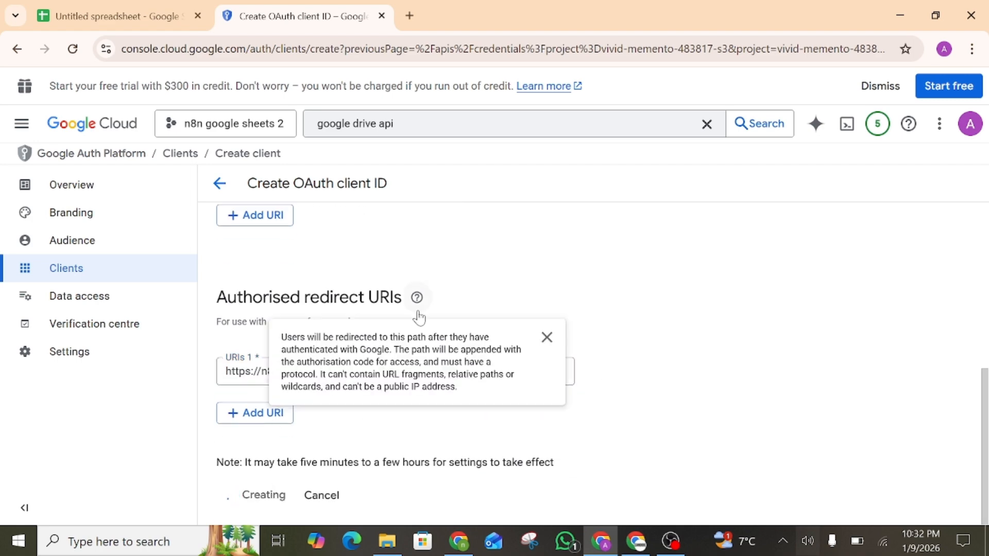
# Copy the new OAuth client's Client ID and return to the n8n credential
pyautogui.click(546, 338)
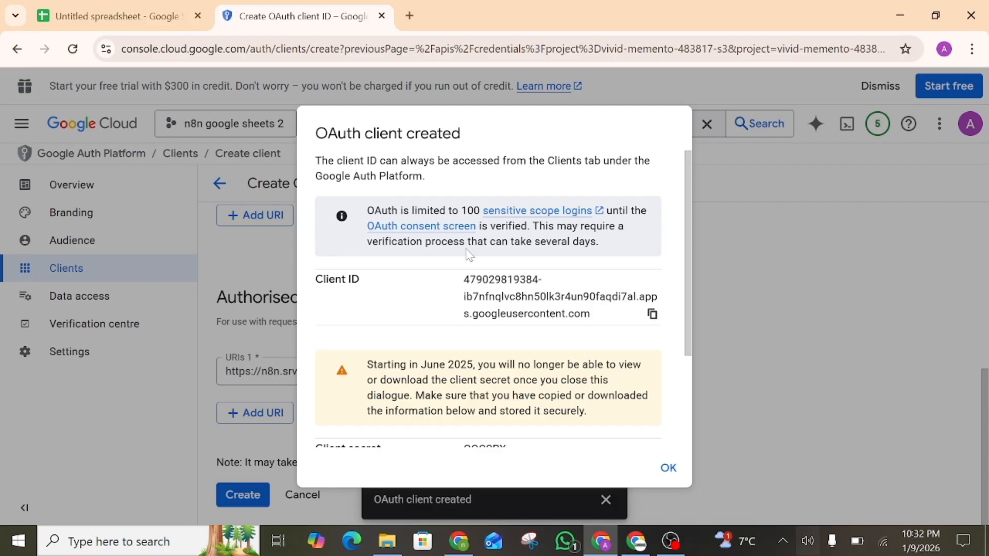
pyautogui.scroll(-1, 505, 281)
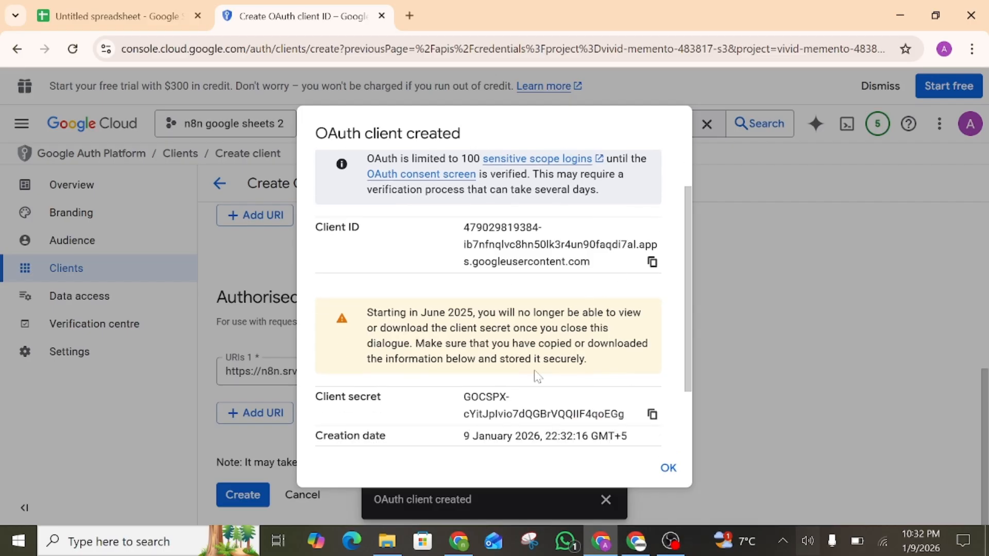
pyautogui.click(653, 263)
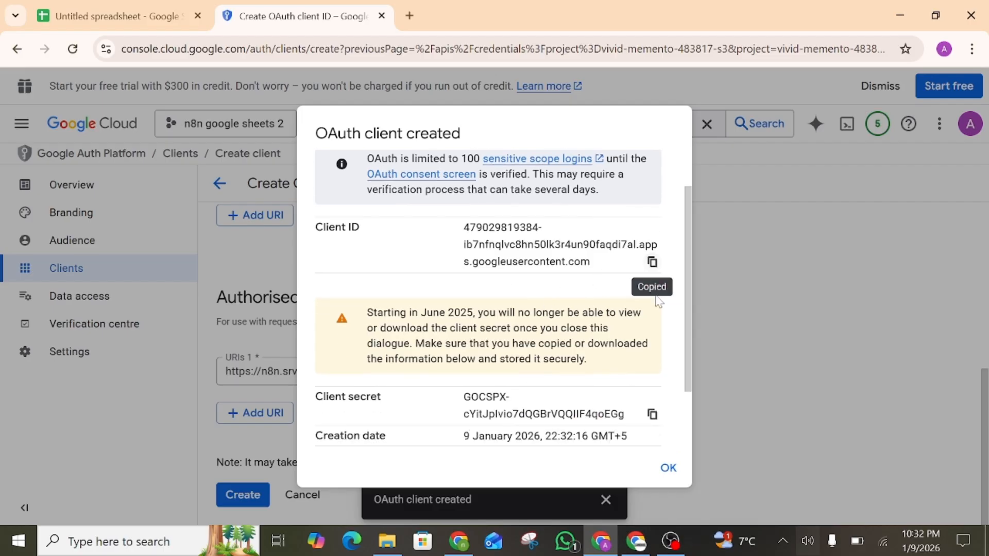
pyautogui.click(636, 541)
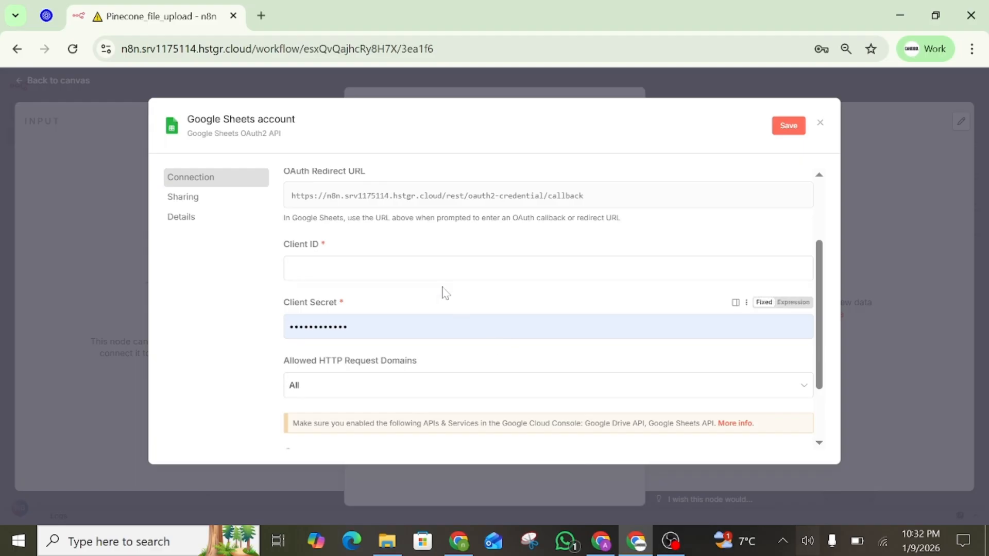
# Paste the Client ID into n8n and copy the client secret from Google Cloud
pyautogui.click(443, 268)
pyautogui.hotkey('ctrl', 'v')
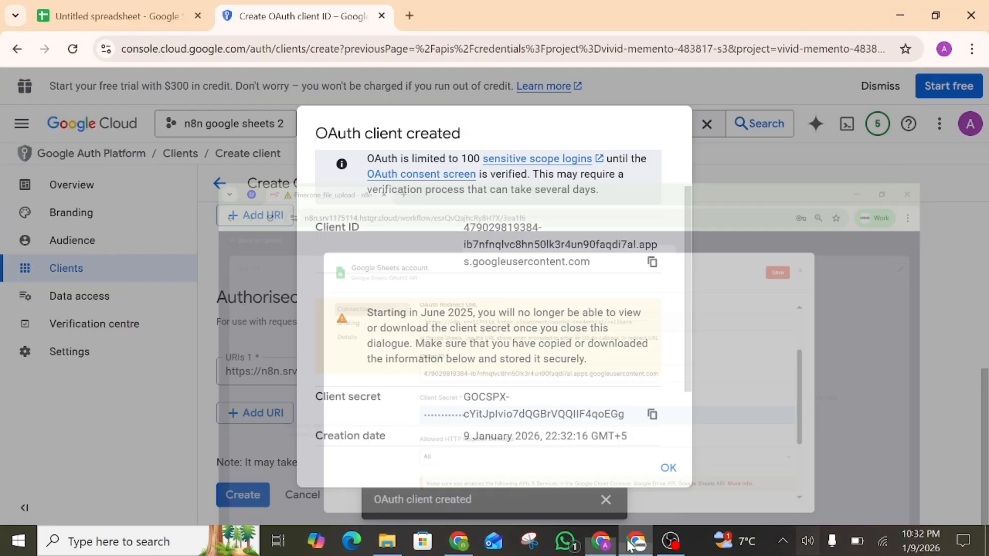
pyautogui.click(600, 541)
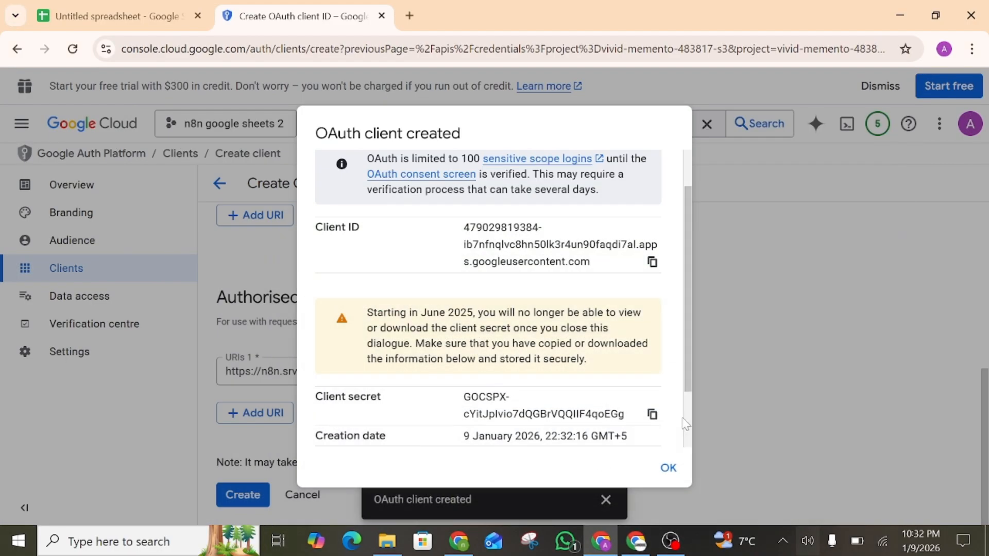
pyautogui.click(652, 414)
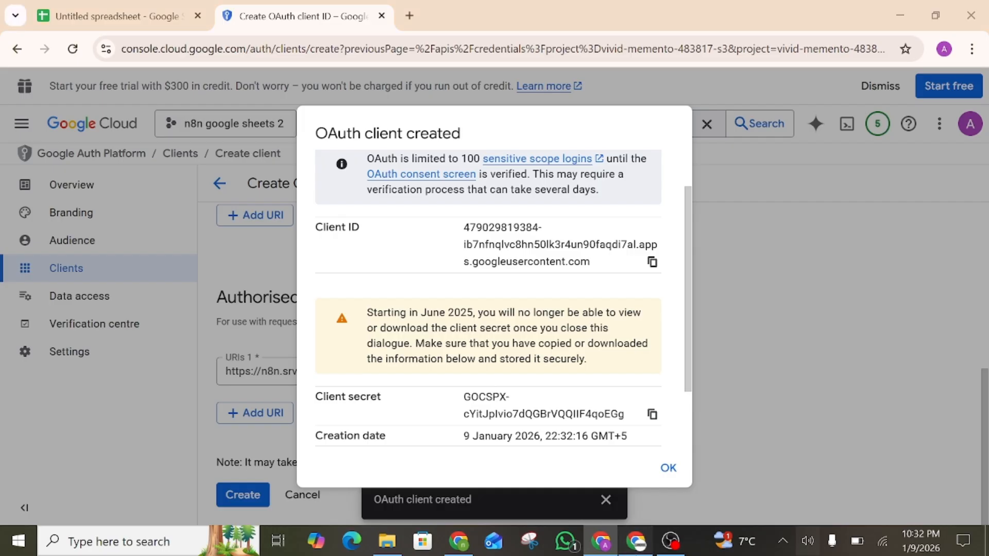
pyautogui.click(635, 541)
# Replace the Client Secret with the copied value and save the Google Sheets credential
pyautogui.click(548, 326)
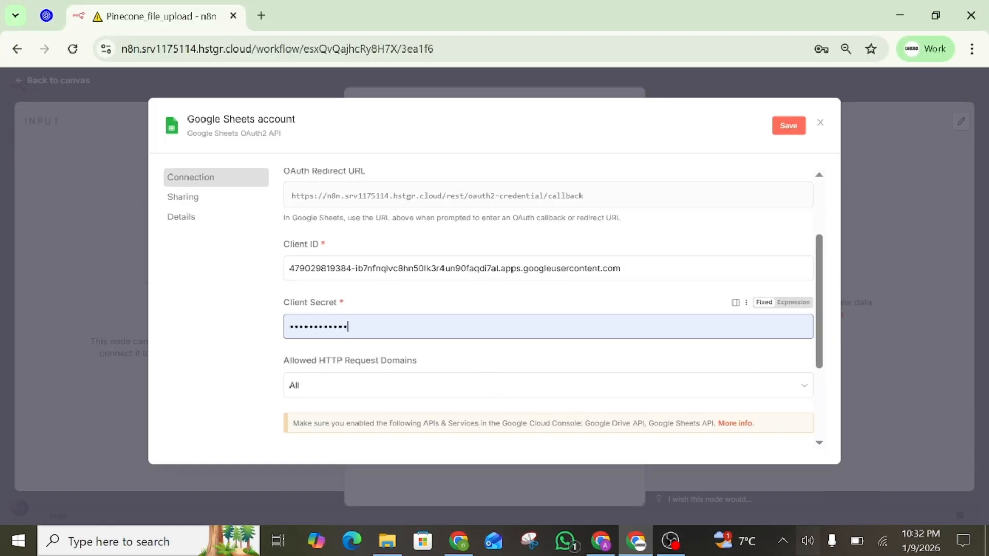
pyautogui.hotkey('ctrl', 'a')
pyautogui.hotkey('ctrl', 'v')
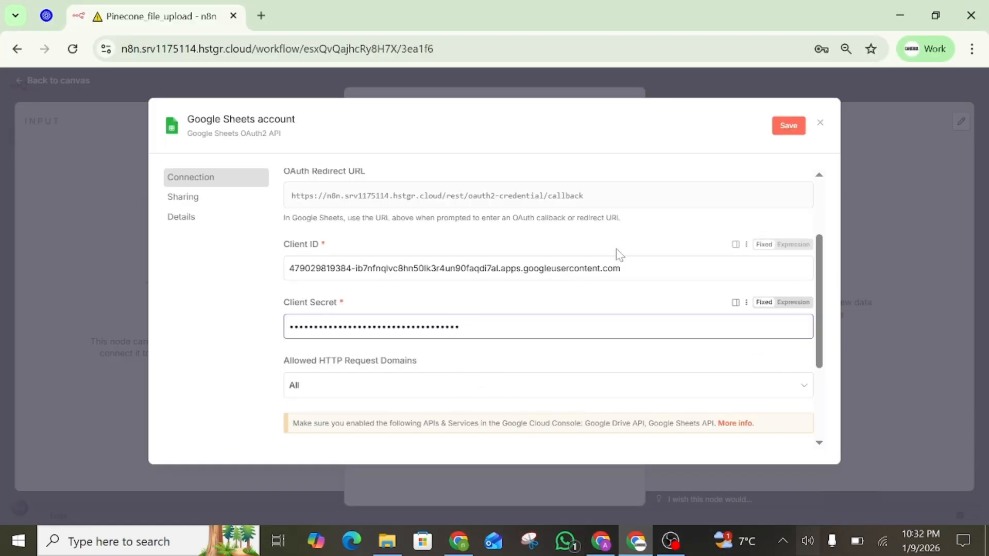
pyautogui.scroll(1, 678, 251)
pyautogui.scroll(2, 678, 252)
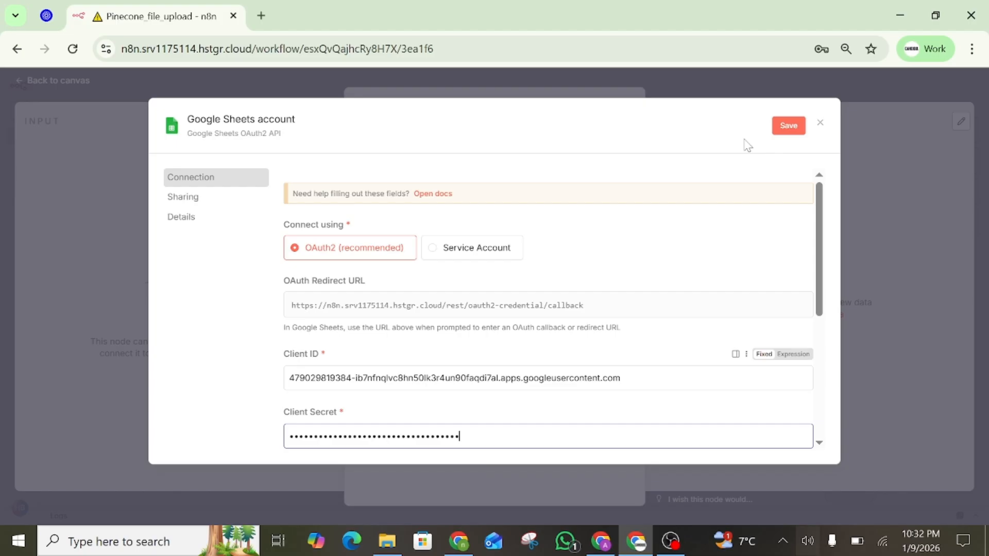
pyautogui.click(779, 129)
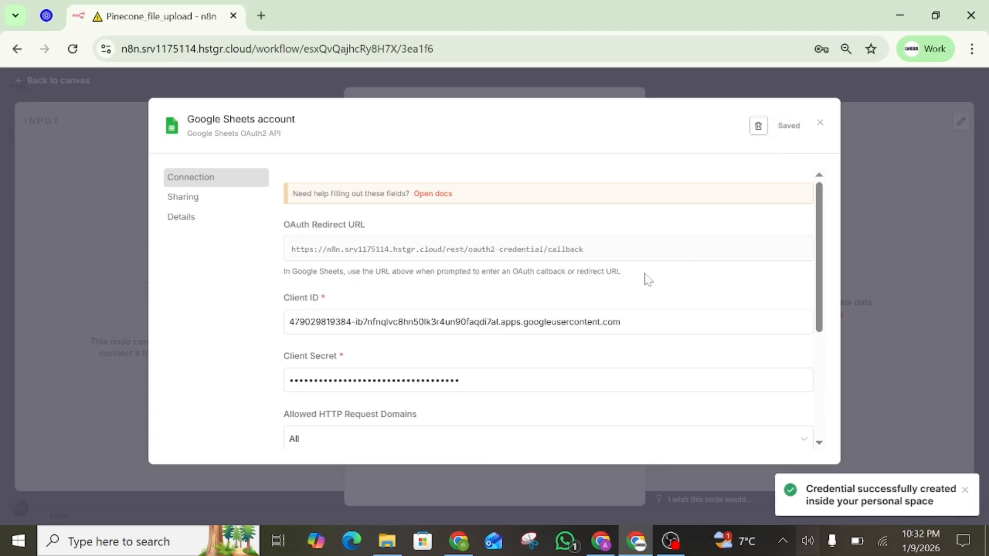
pyautogui.scroll(-4, 648, 280)
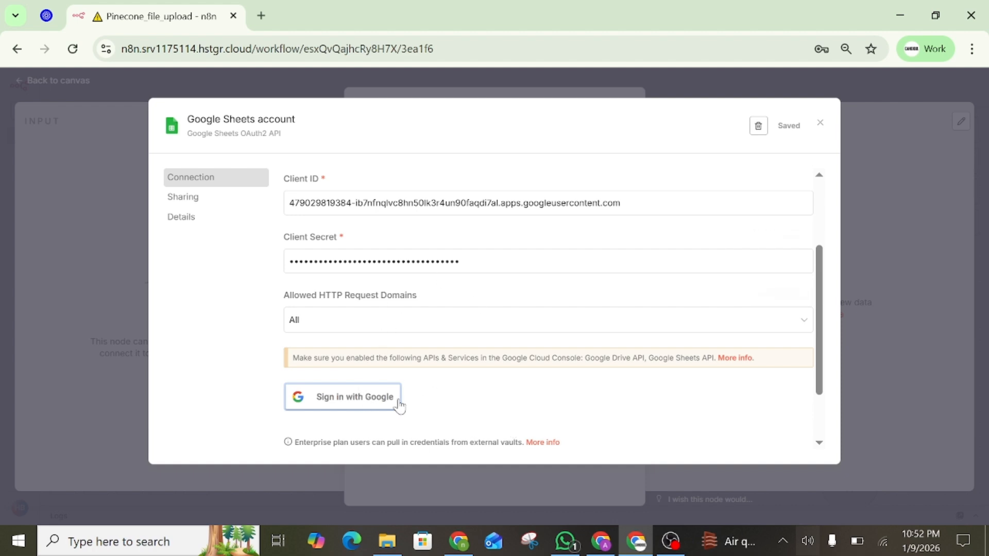
# Start Google sign-in for the credential and log in with another account's e-mail and password
pyautogui.click(346, 403)
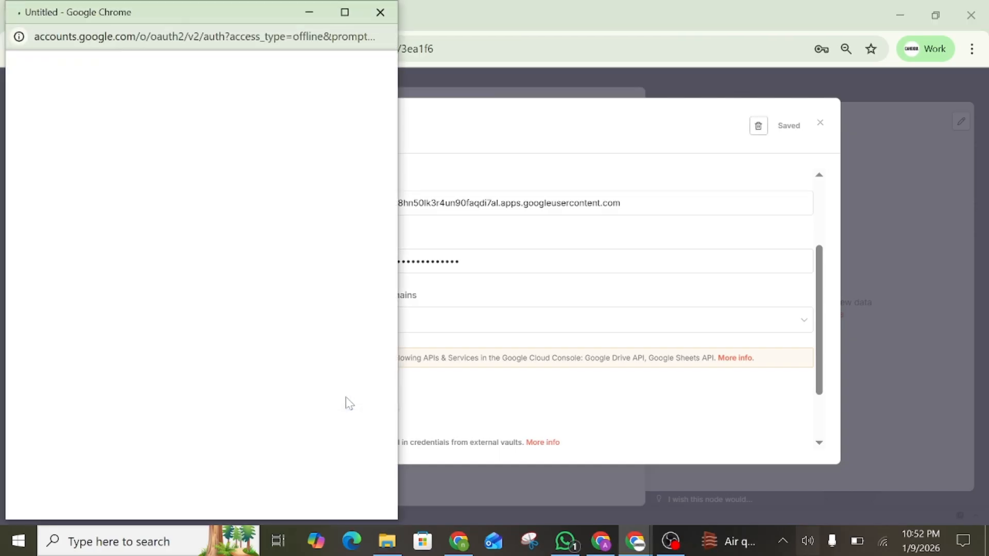
pyautogui.click(600, 540)
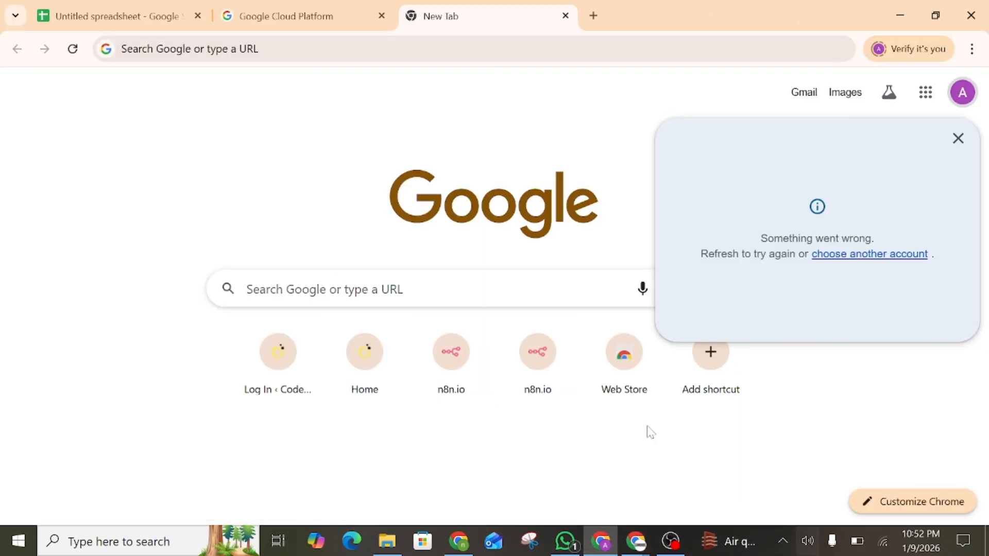
pyautogui.moveTo(638, 550)
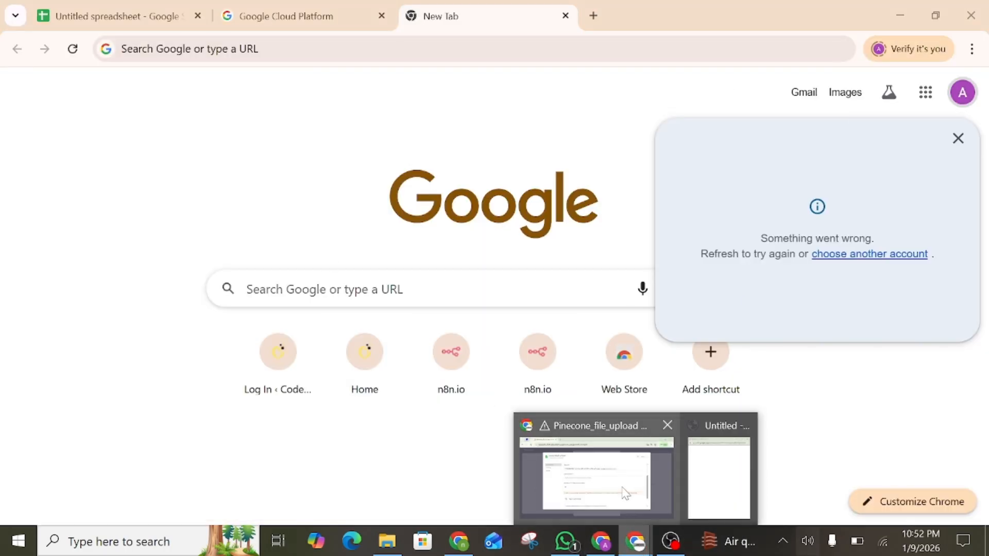
pyautogui.moveTo(625, 493)
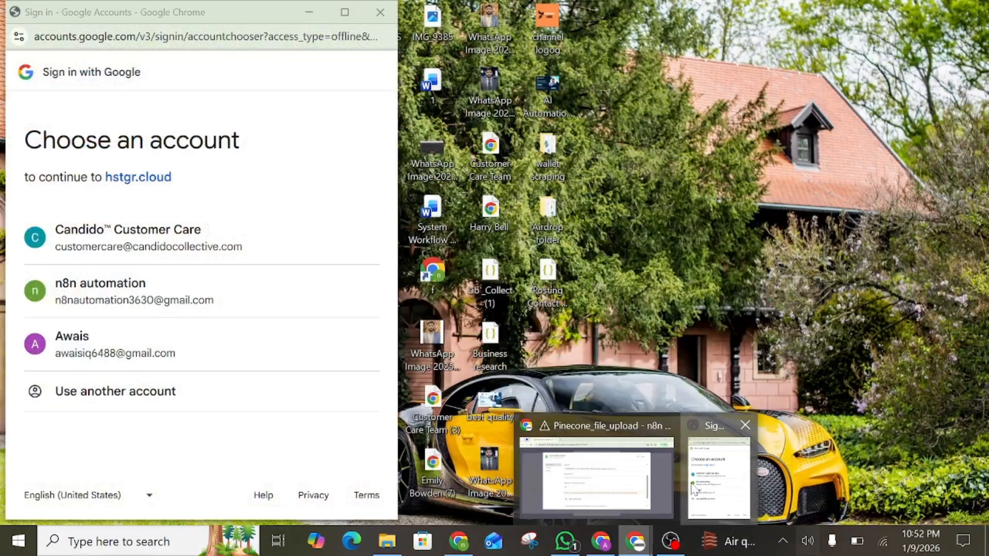
pyautogui.click(692, 491)
pyautogui.click(199, 405)
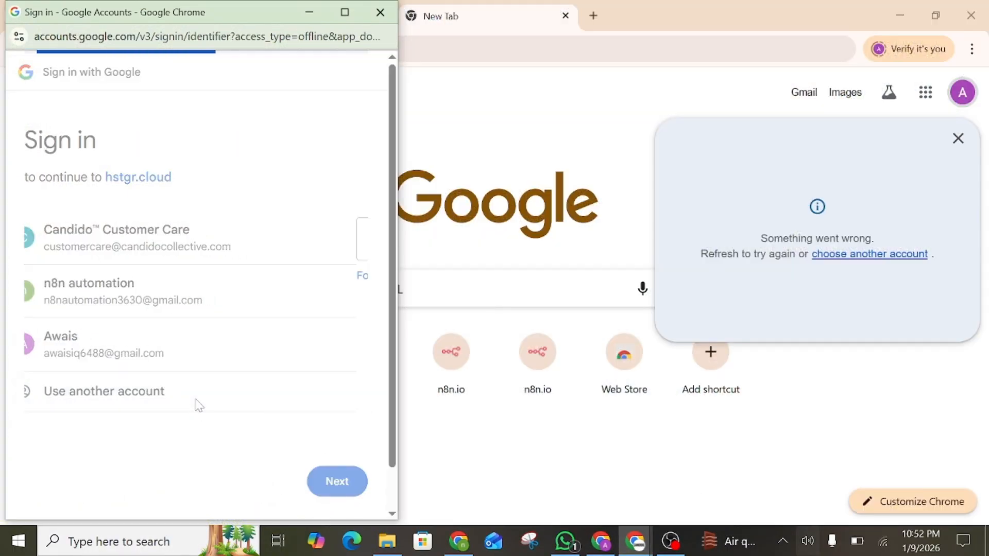
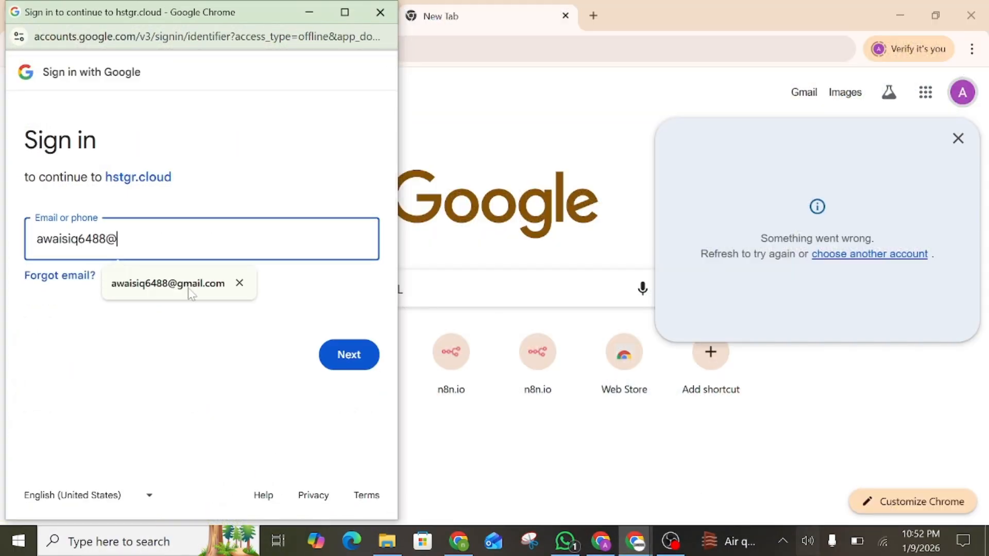
pyautogui.click(191, 284)
pyautogui.press('Return')
pyautogui.write('•••••••')
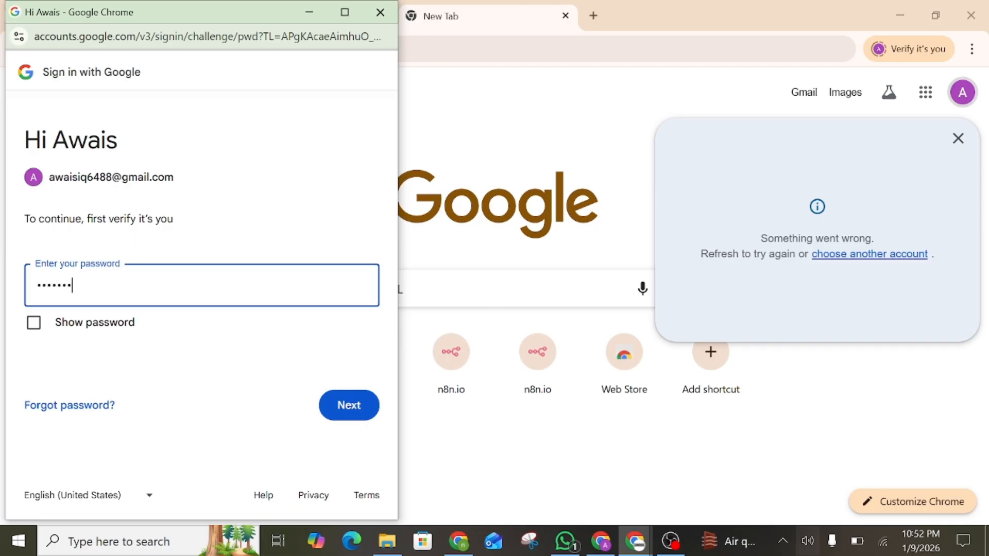
pyautogui.write('••••••')
pyautogui.press('Return')
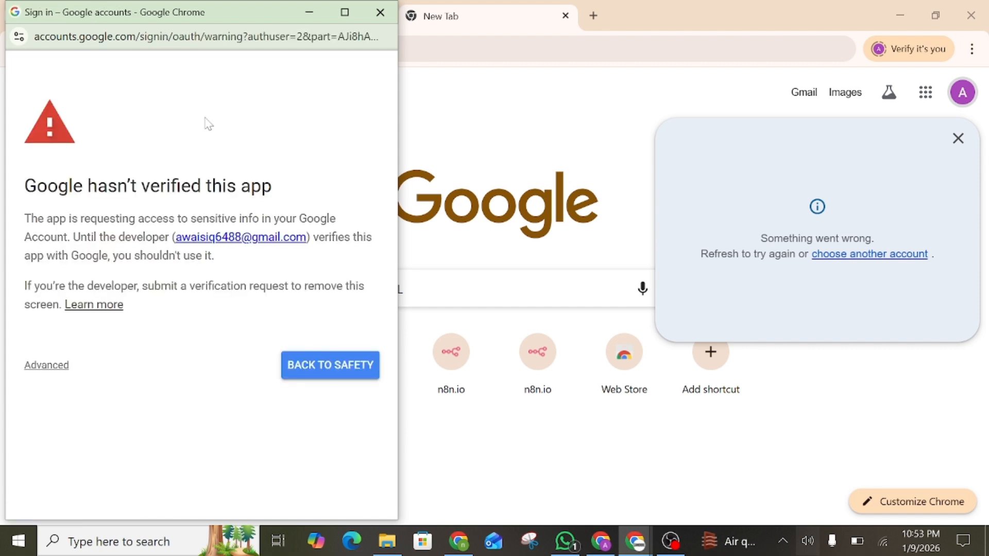
# Go past the unverified-app warning to hstgr.cloud and grant all Drive and Sheets permissions
pyautogui.click(34, 366)
pyautogui.scroll(-1, 119, 335)
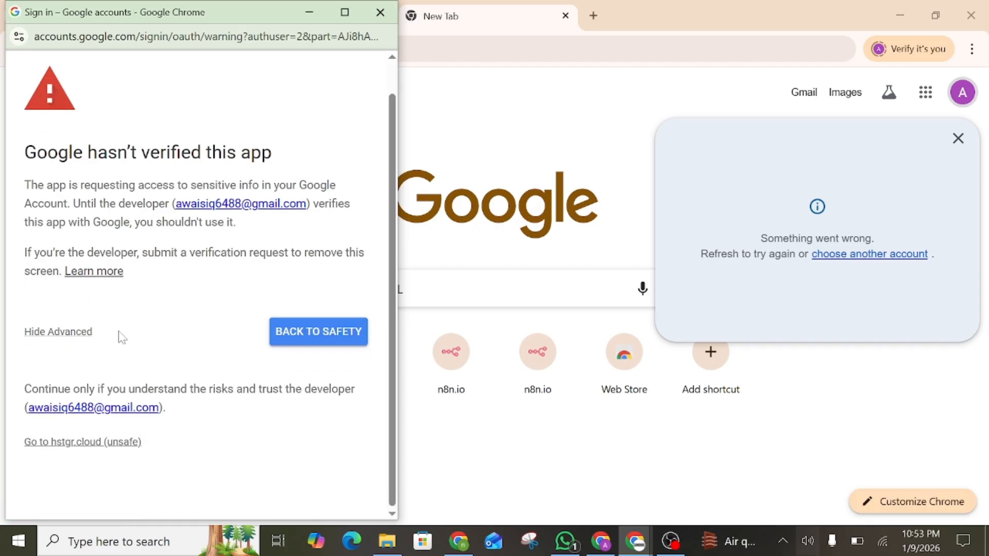
pyautogui.click(82, 446)
pyautogui.scroll(1, 127, 310)
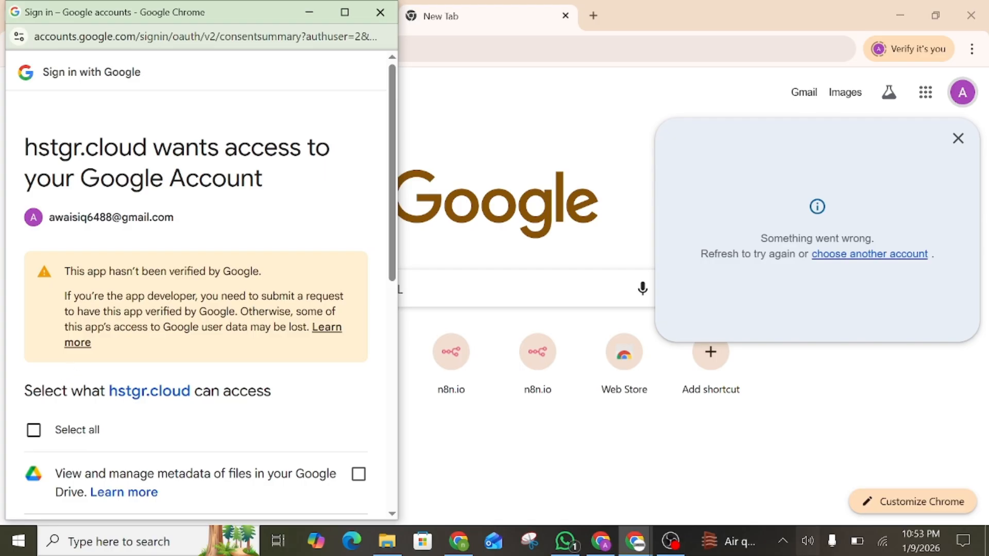
pyautogui.click(33, 430)
pyautogui.scroll(-9, 34, 430)
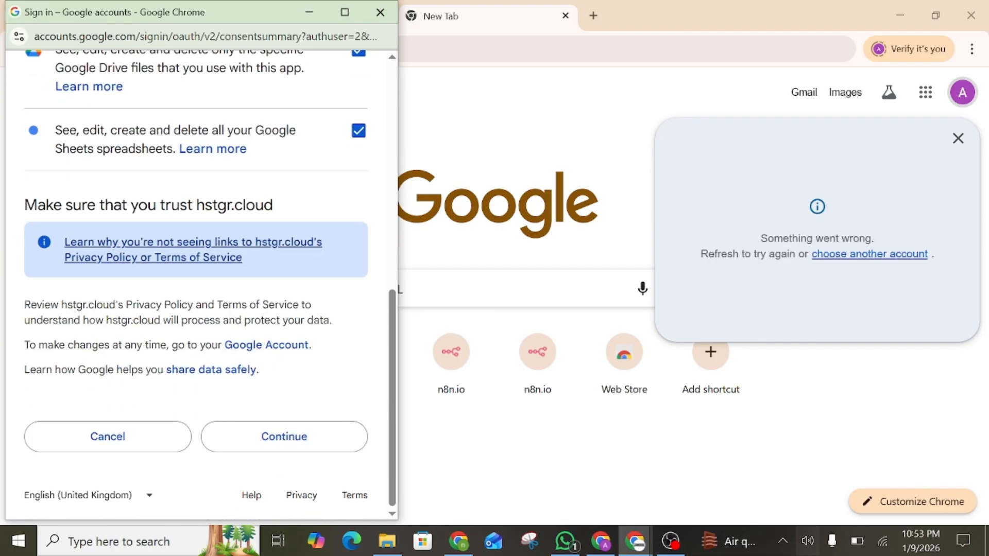
pyautogui.click(285, 438)
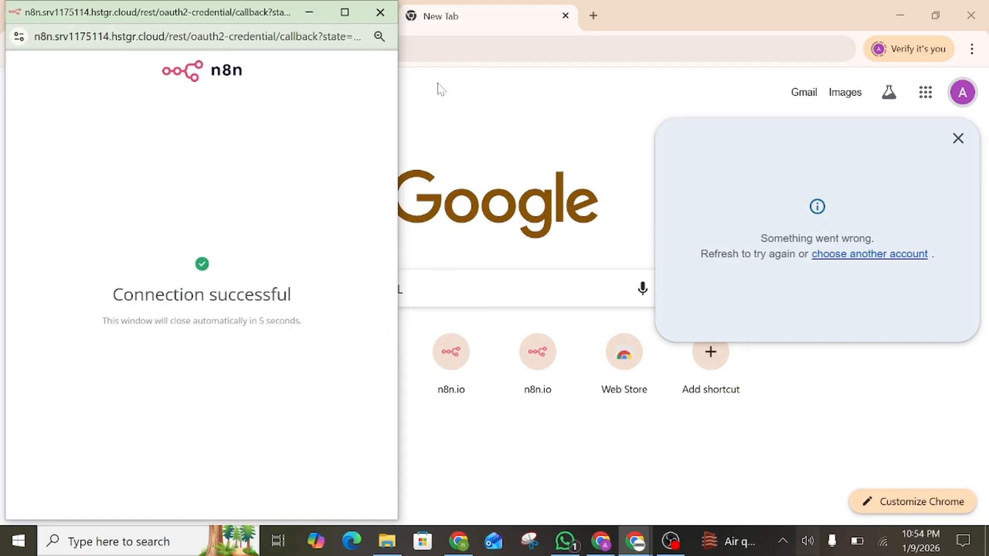
# Close the Connection successful popup and the n8n credential settings
pyautogui.click(381, 12)
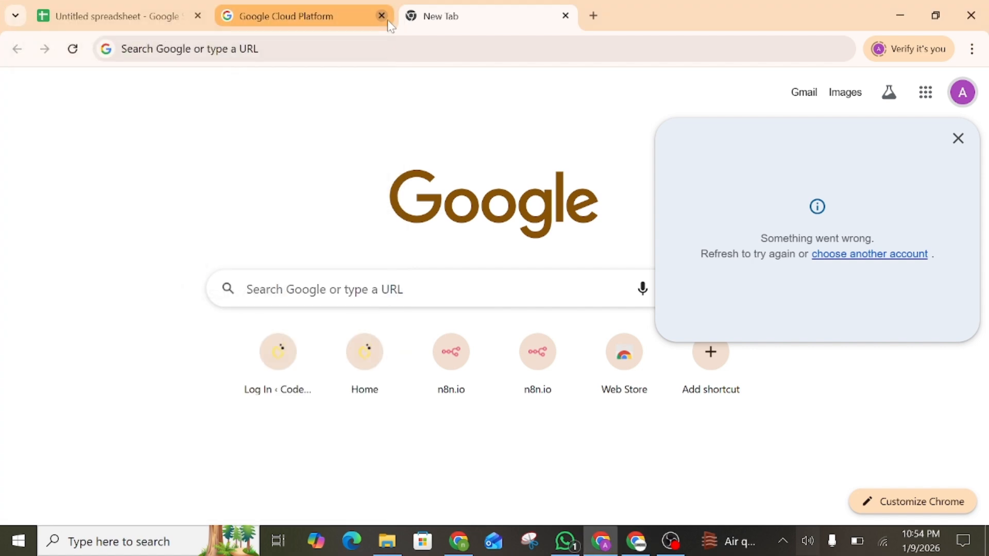
pyautogui.click(636, 541)
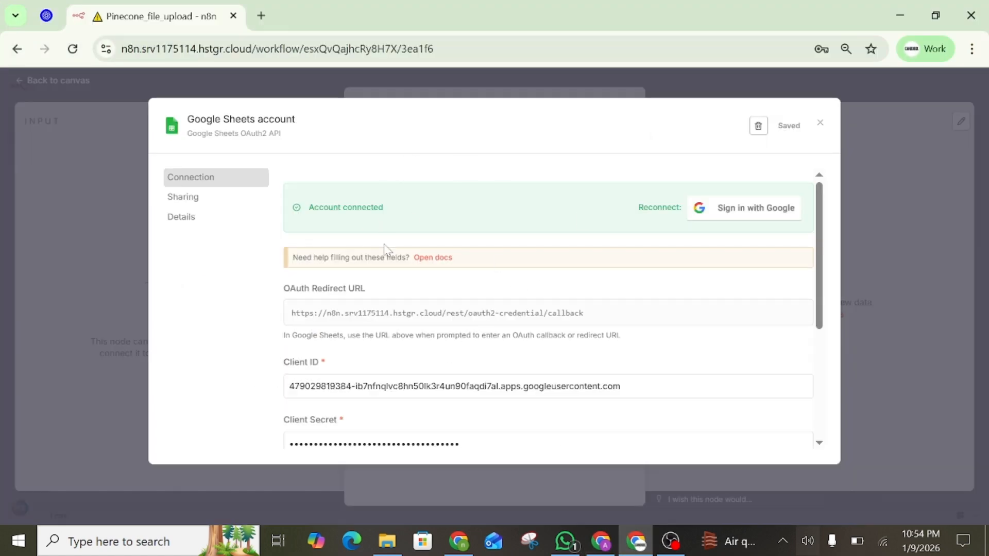
pyautogui.scroll(-2, 385, 251)
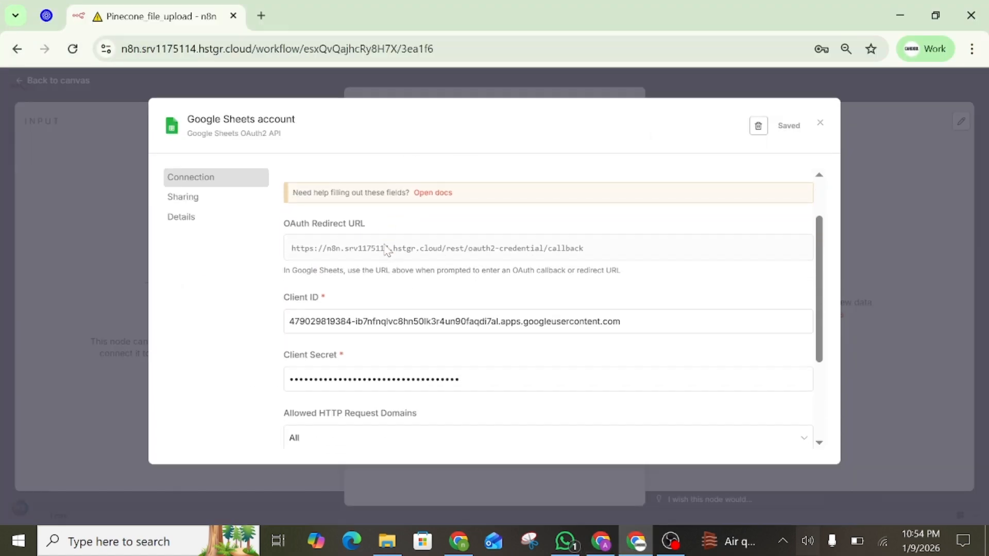
pyautogui.click(820, 123)
# Target Untitled spreadsheet, sheet n8n_tutorial, keeping Map Each Column Manually
pyautogui.click(463, 292)
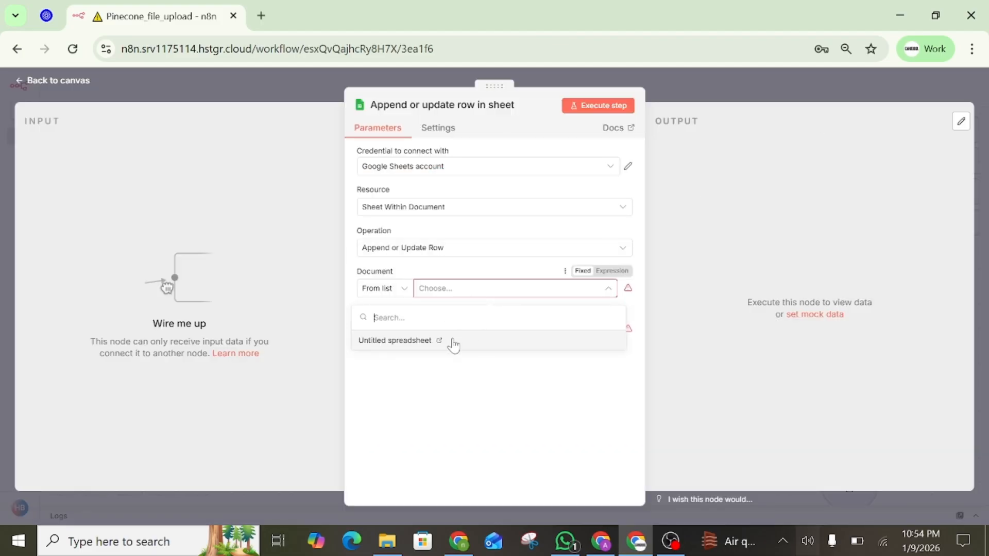
pyautogui.click(453, 346)
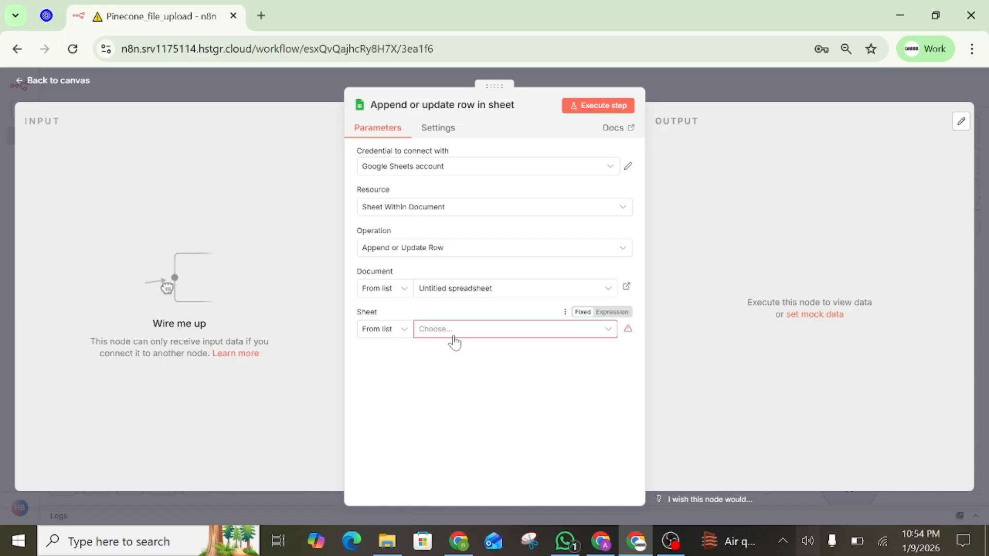
pyautogui.click(452, 336)
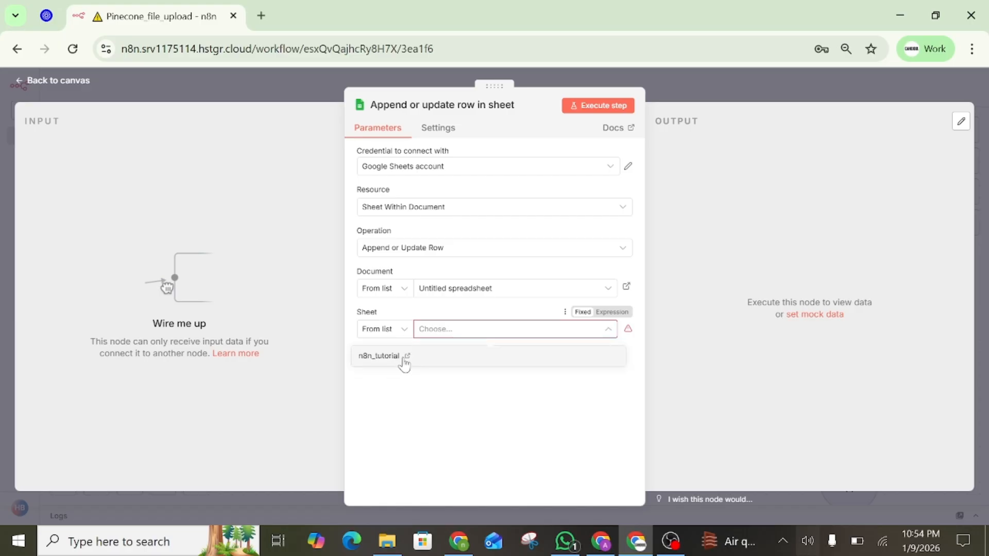
pyautogui.click(385, 363)
pyautogui.click(380, 365)
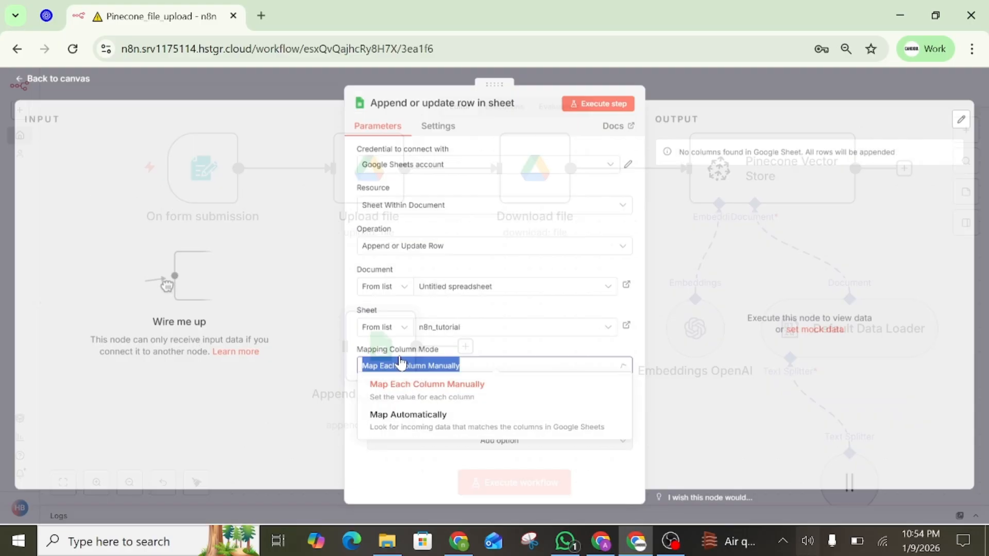
pyautogui.click(705, 311)
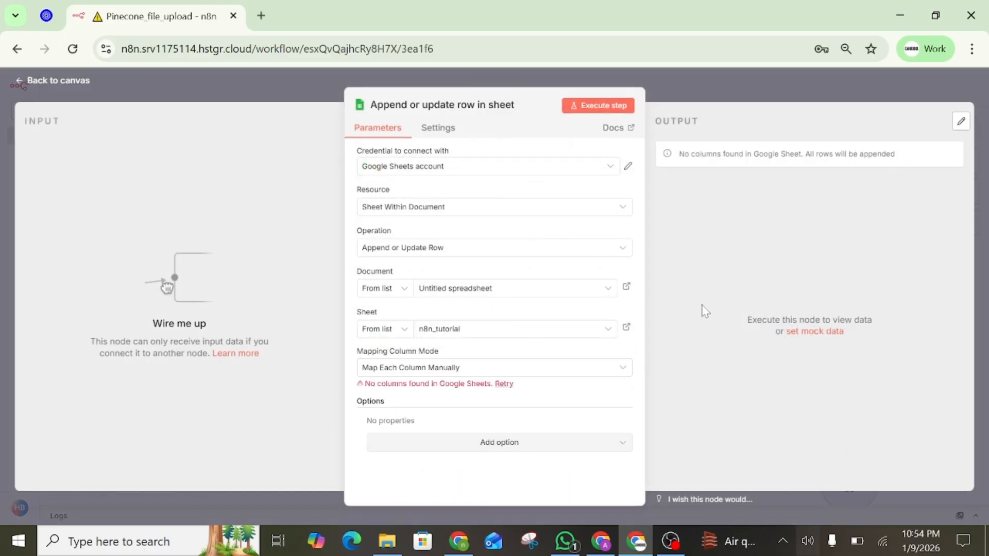